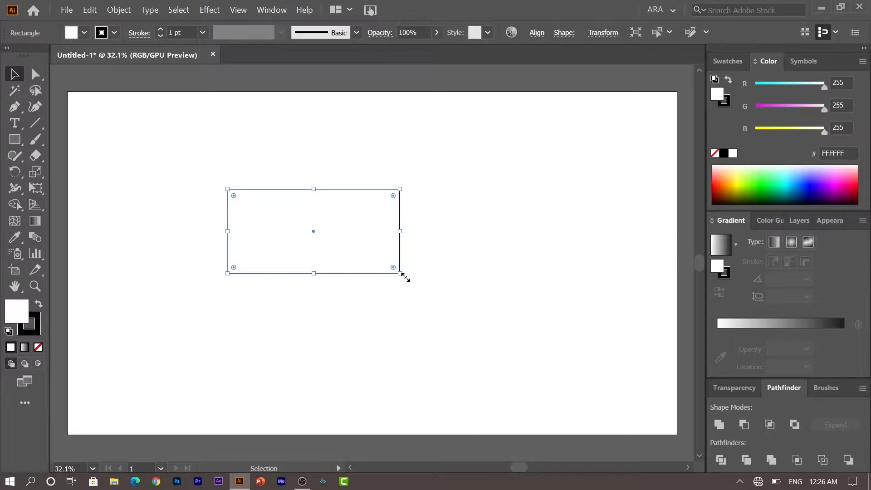
Rotate the rectangle to 315°, paste a copy in front and turn the copy perpendicular to form a diagonal cross.
left_click_drag(391, 313, 383, 321)
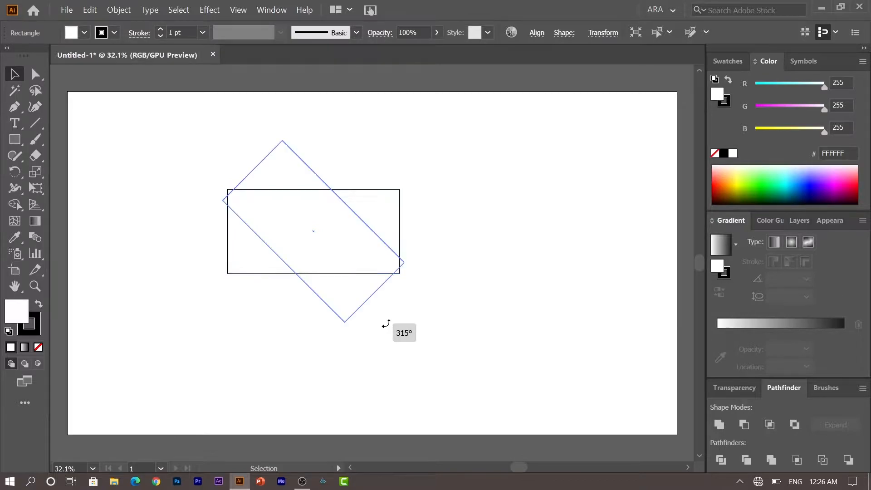
left_click(89, 9)
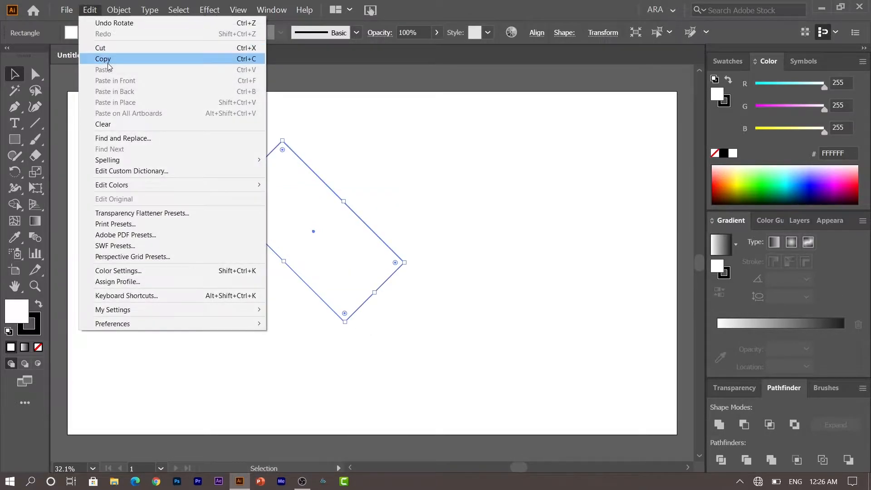
left_click(108, 59)
left_click(86, 8)
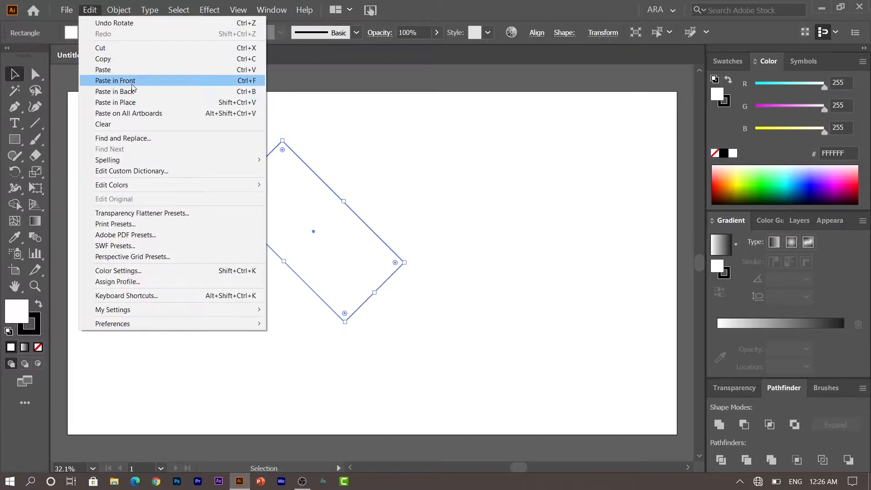
left_click(133, 81)
left_click_drag(281, 136, 418, 171)
Round all corners of both crossed rectangles by about 133 px so their ends become semicircles.
left_click_drag(420, 98, 250, 232)
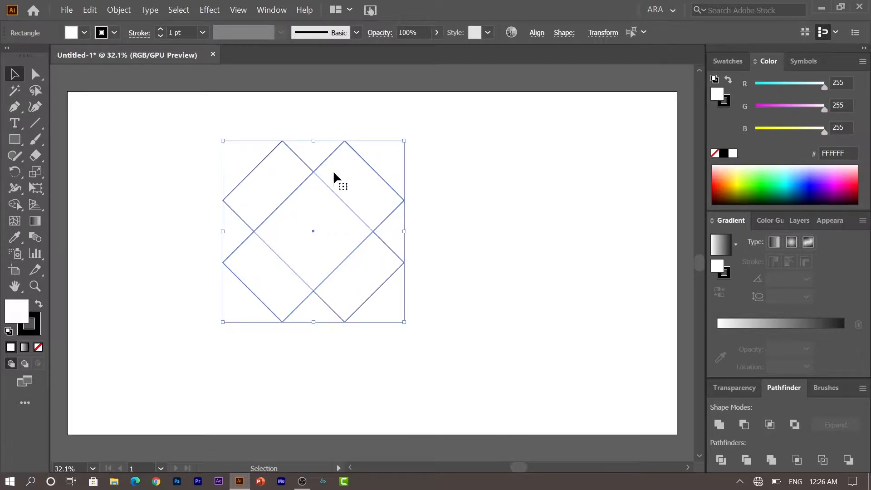
left_click(35, 74)
left_click_drag(347, 157, 339, 300)
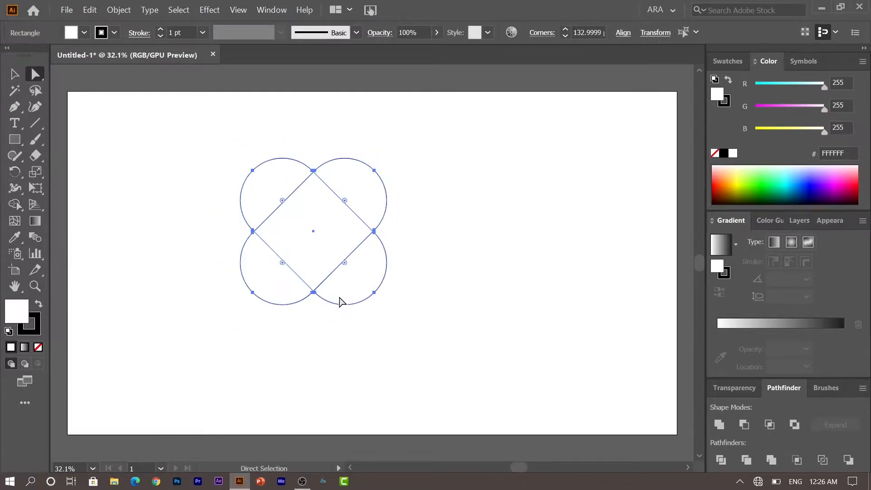
Use Shape Builder on the crossed shapes to remove the two lower lobes and merge the remaining areas into a heart.
left_click(14, 73)
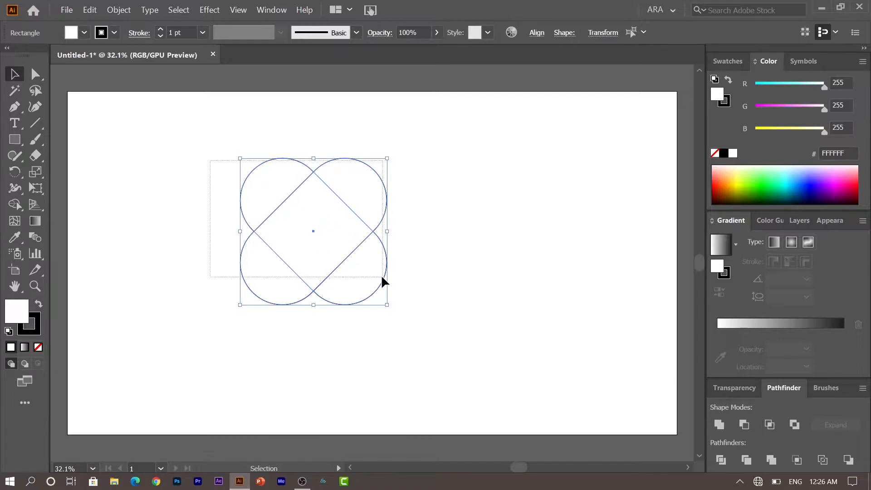
left_click(14, 205)
left_click_drag(280, 300, 336, 295)
mouse_move(356, 209)
left_mouse_down()
mouse_move(309, 225)
mouse_move(284, 196)
left_mouse_up()
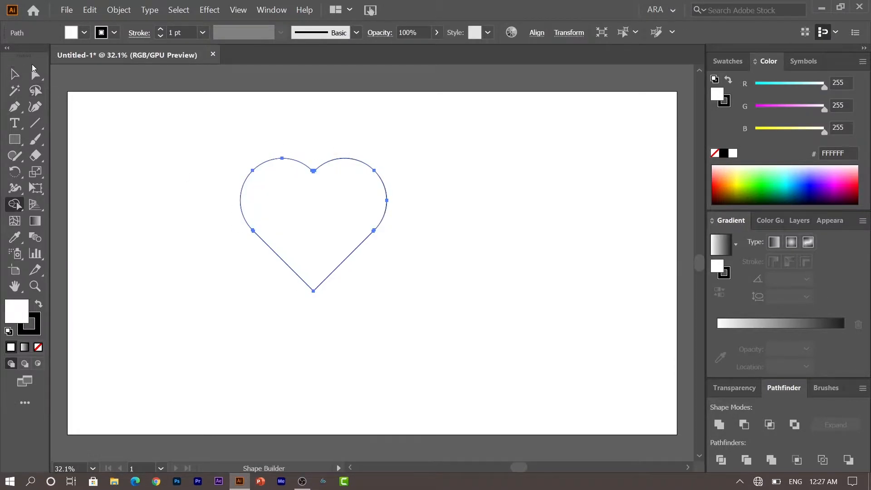
left_click(14, 73)
left_click(181, 203)
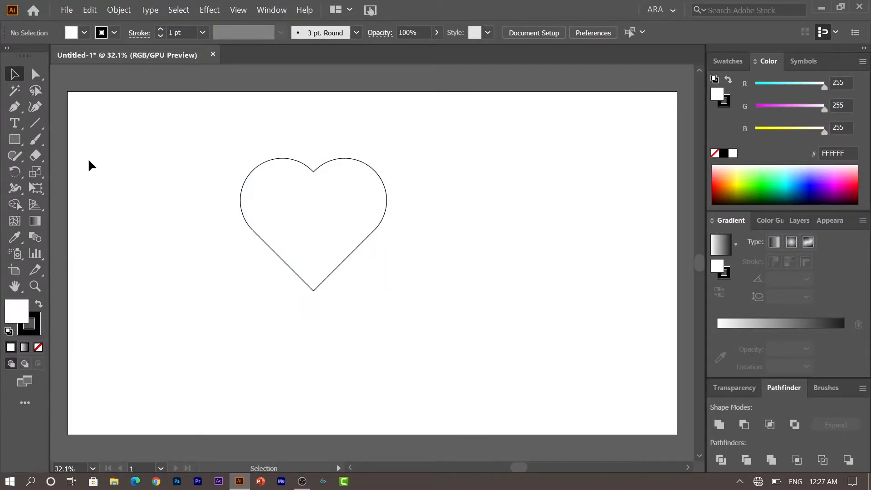
Move the heart slightly down and draw a vertical Pen line about 581 px long through its centre, extending past both ends.
left_click_drag(323, 230, 322, 236)
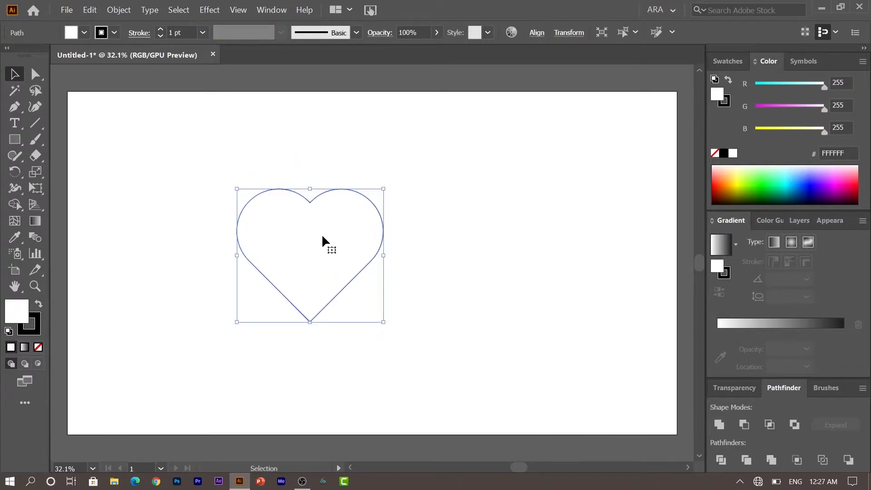
left_click(118, 136)
left_click(14, 107)
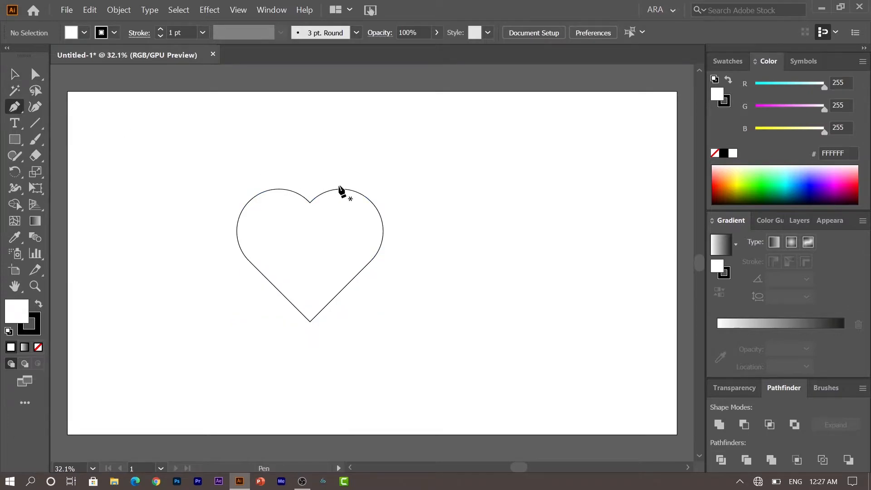
left_click(310, 175)
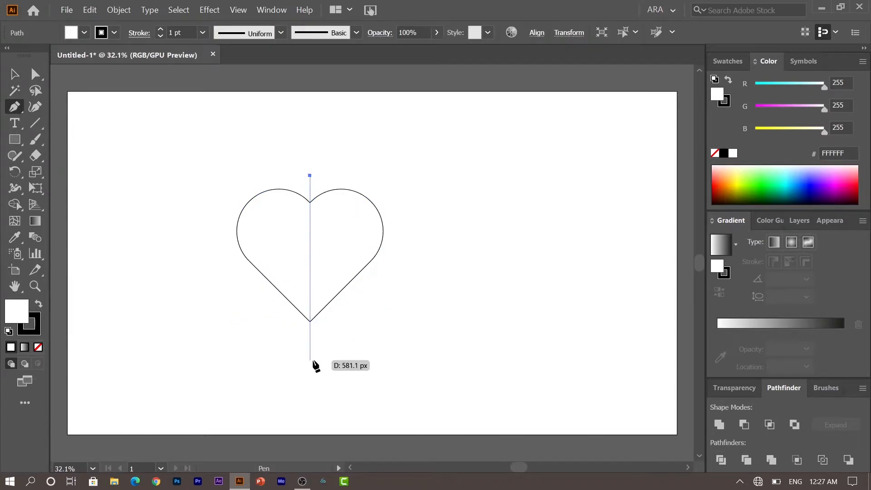
left_click(310, 360)
Split the heart along the centre line with Shape Builder, removing the line segments that stick out above and below.
left_click(14, 75)
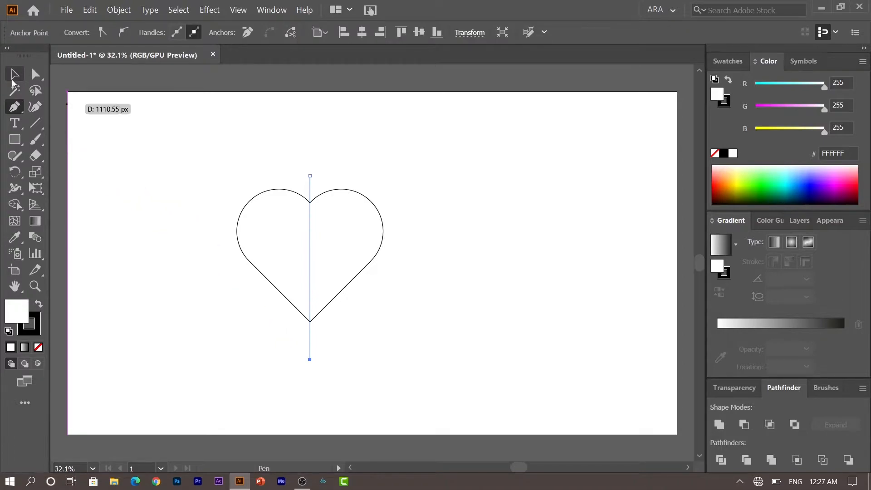
left_click_drag(154, 183, 356, 289)
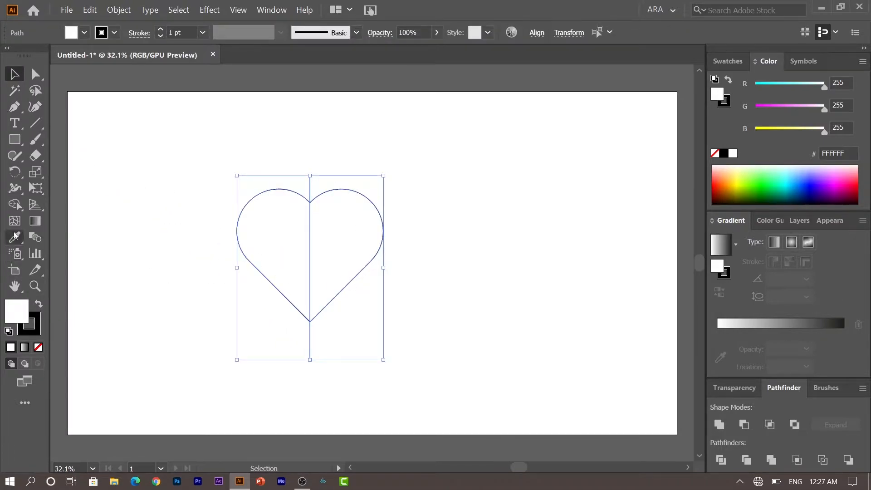
left_click(15, 205)
mouse_move(276, 344)
left_mouse_down()
mouse_move(378, 348)
mouse_move(432, 265)
mouse_move(415, 129)
mouse_move(330, 158)
mouse_move(305, 189)
left_mouse_up()
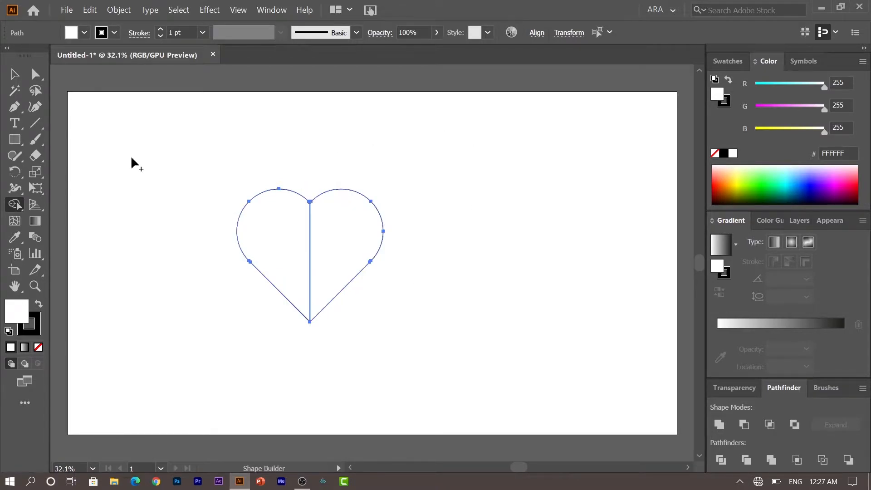
Remove the stroke from the left half of the heart.
left_click(15, 74)
left_click(218, 250)
left_click_drag(200, 220, 249, 264)
left_click(40, 322)
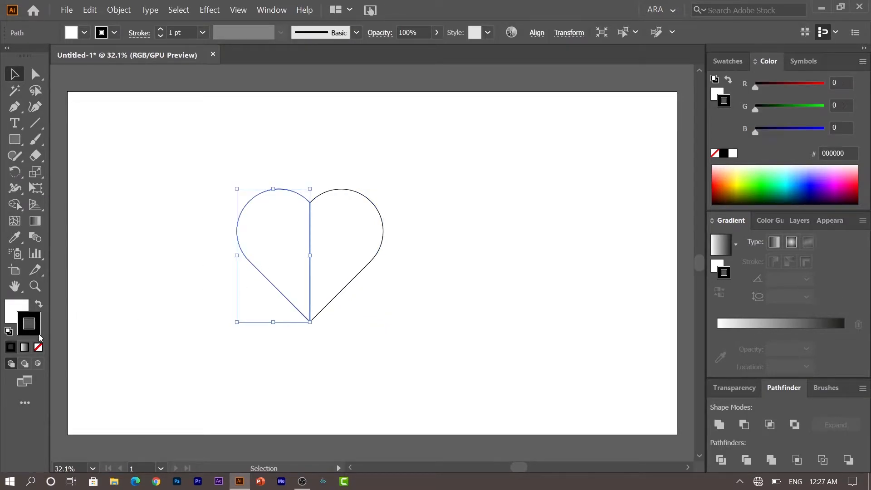
left_click(38, 347)
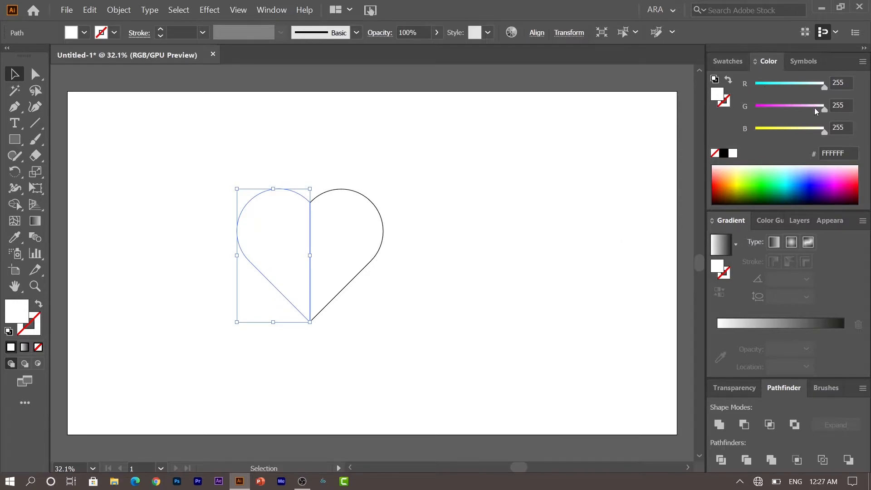
Fill the left half of the heart with a linear gradient from purple to black.
left_click(728, 61)
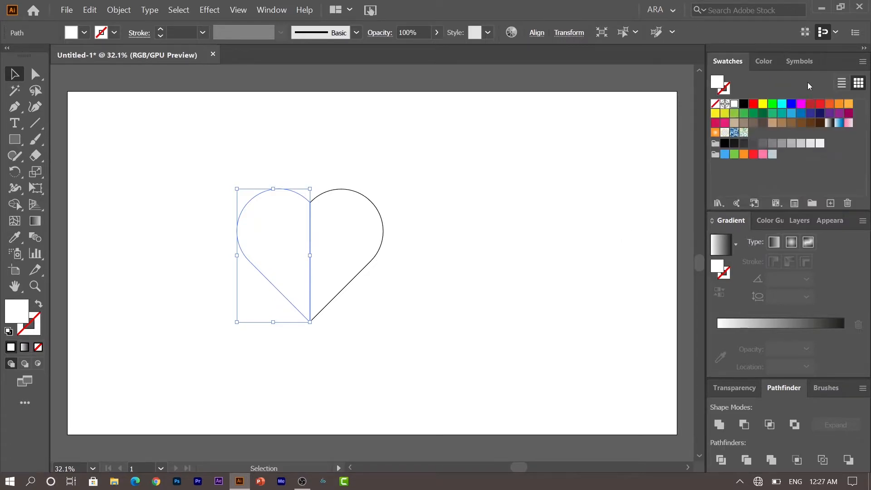
left_click(830, 113)
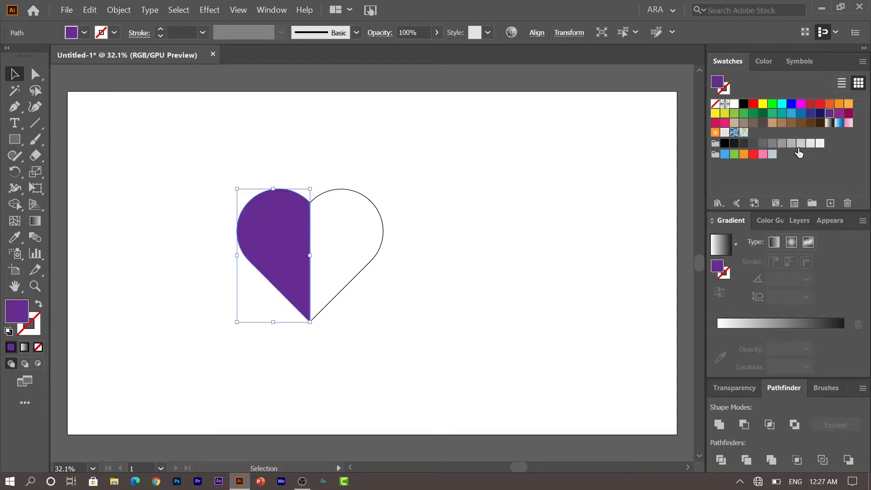
left_click(721, 245)
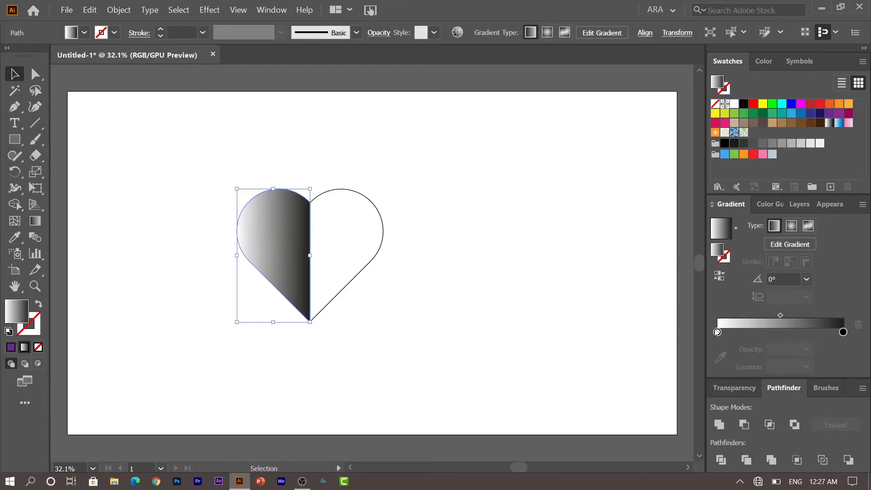
left_click(718, 333)
double_click(718, 332)
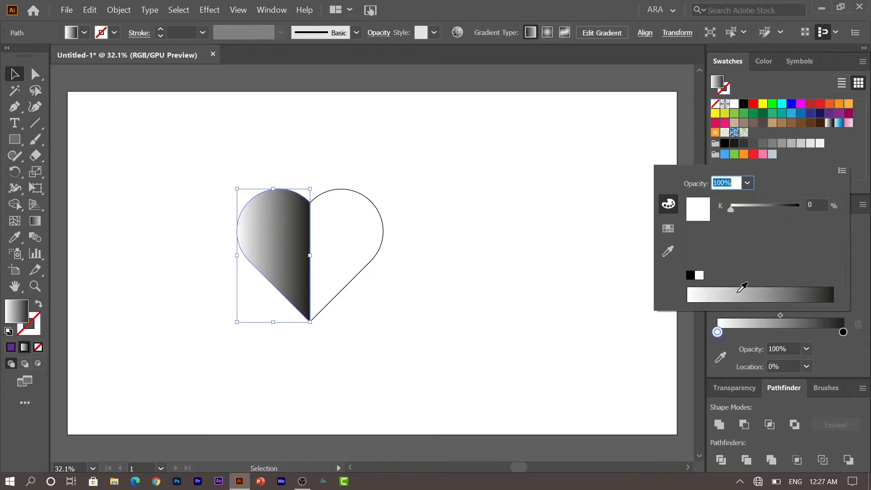
left_click(668, 228)
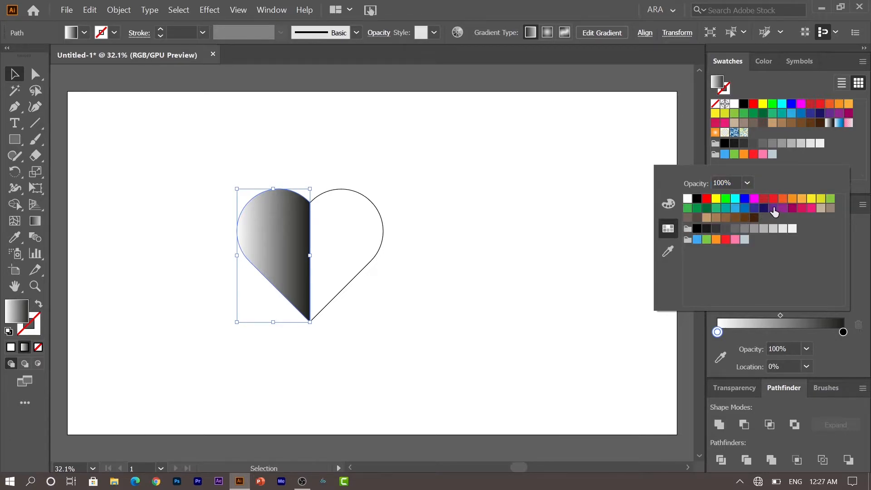
left_click(773, 208)
left_click(629, 353)
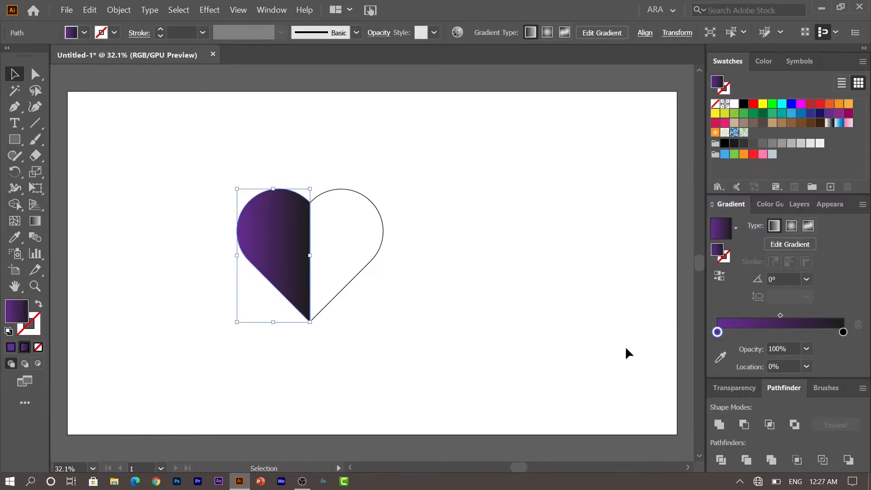
left_click(625, 346)
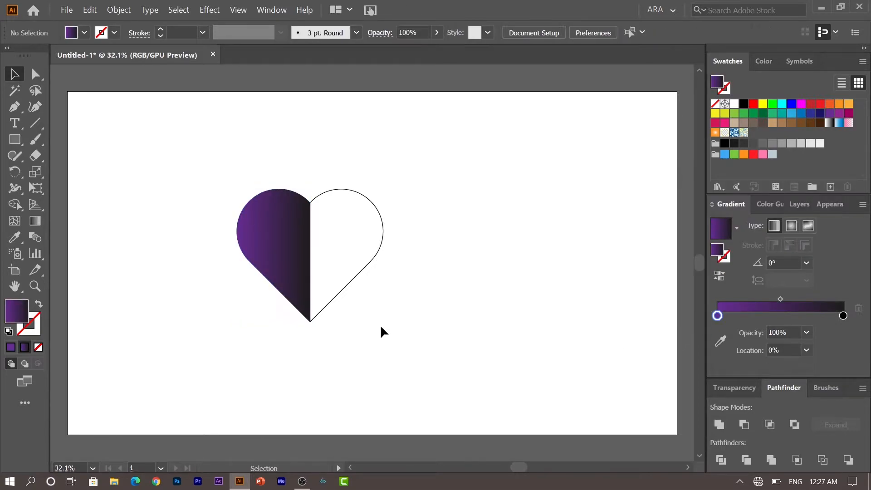
Fill the right half of the heart with a linear gradient from red to black.
left_click(347, 248)
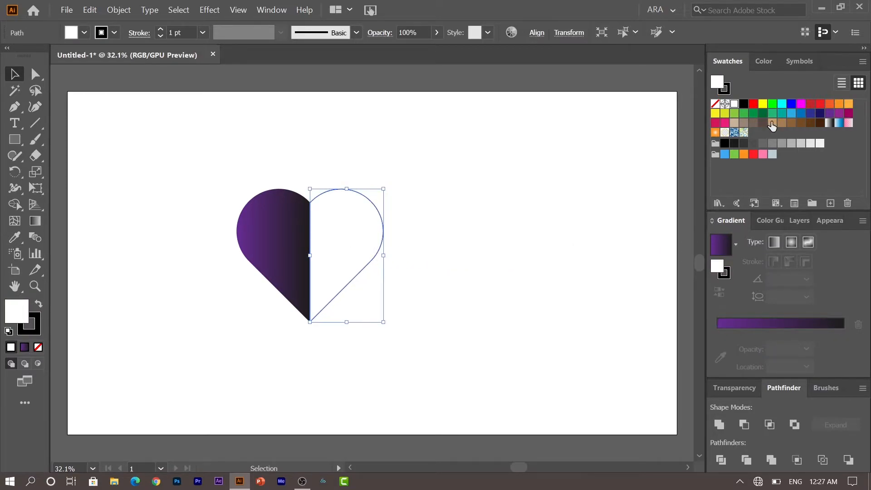
left_click(812, 104)
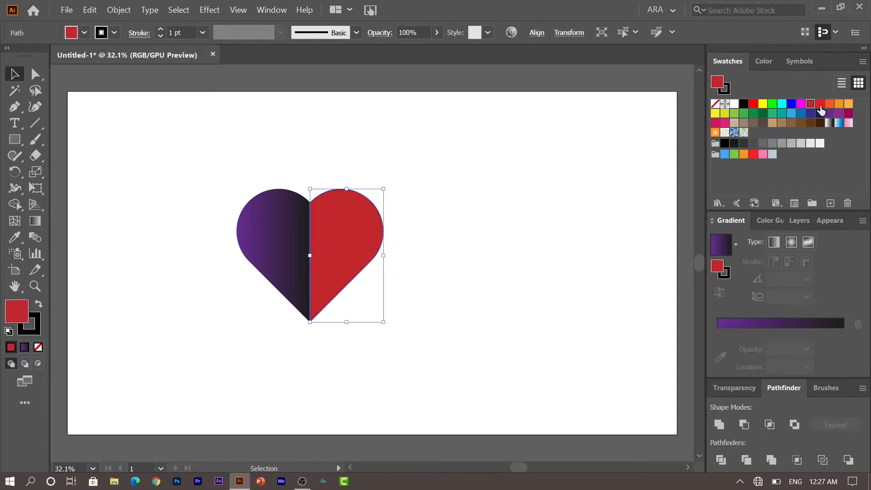
left_click(821, 104)
left_click(722, 245)
left_click(717, 331)
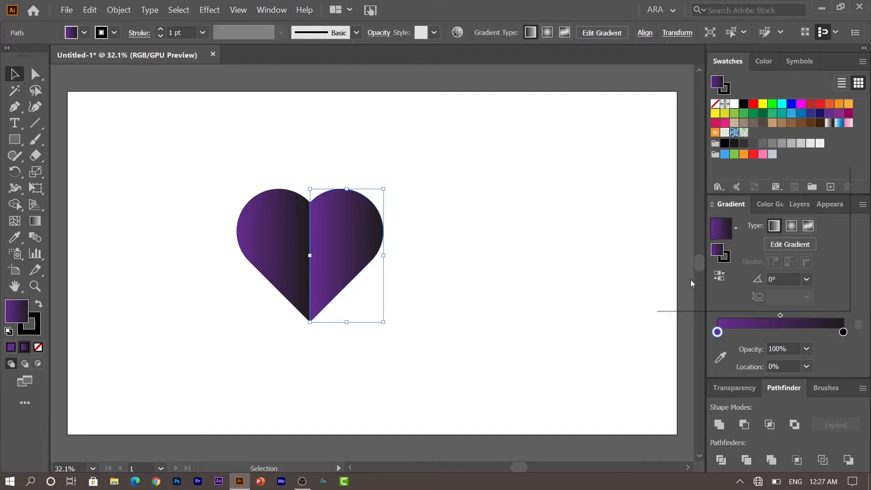
double_click(717, 332)
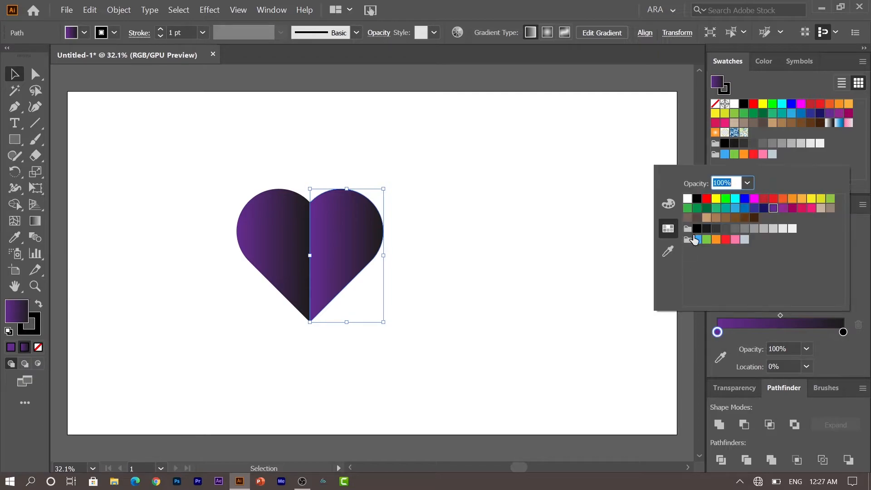
left_click(771, 200)
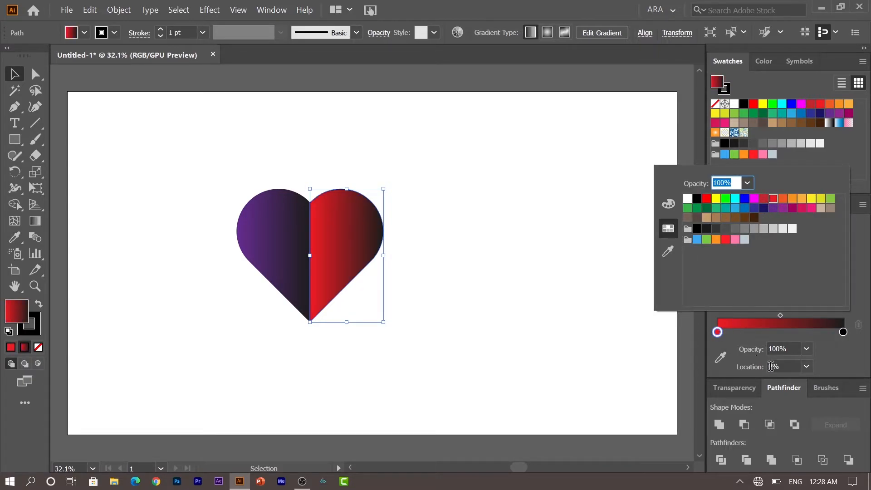
left_click(789, 367)
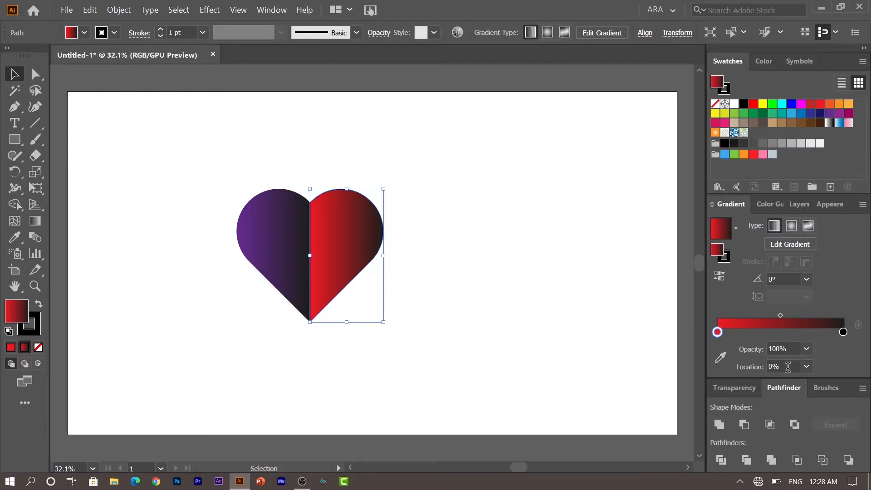
Set the gradient angle of the heart's right half to -90° after trying -45°.
left_click(809, 279)
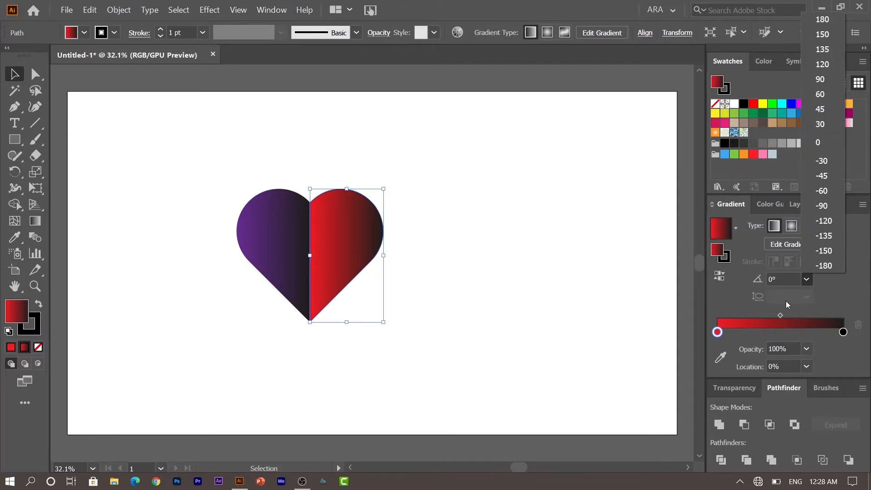
left_click(829, 176)
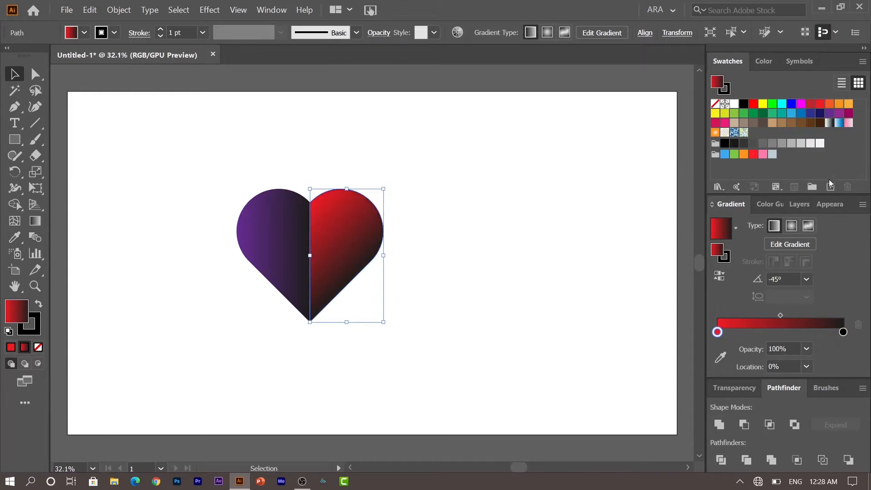
left_click(807, 279)
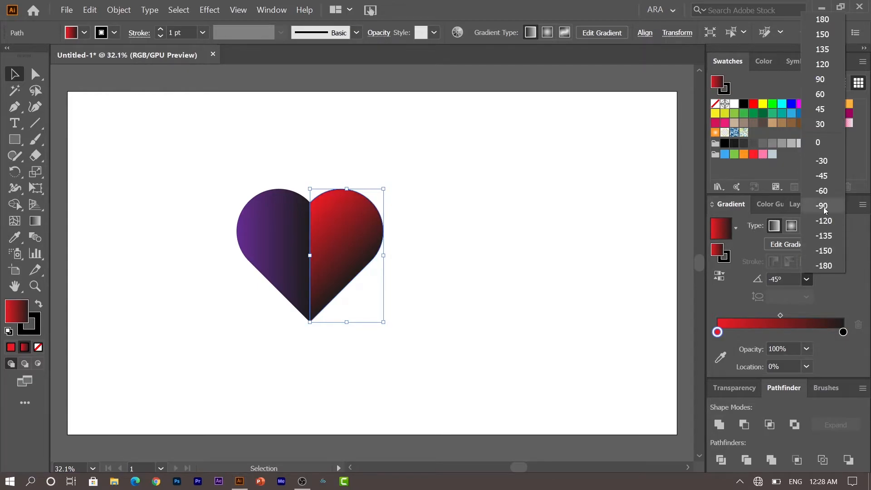
left_click(831, 206)
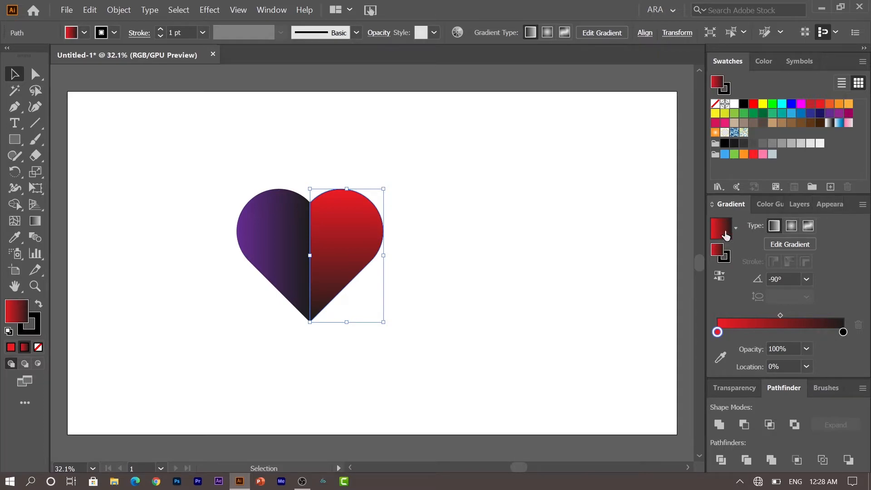
left_click(601, 251)
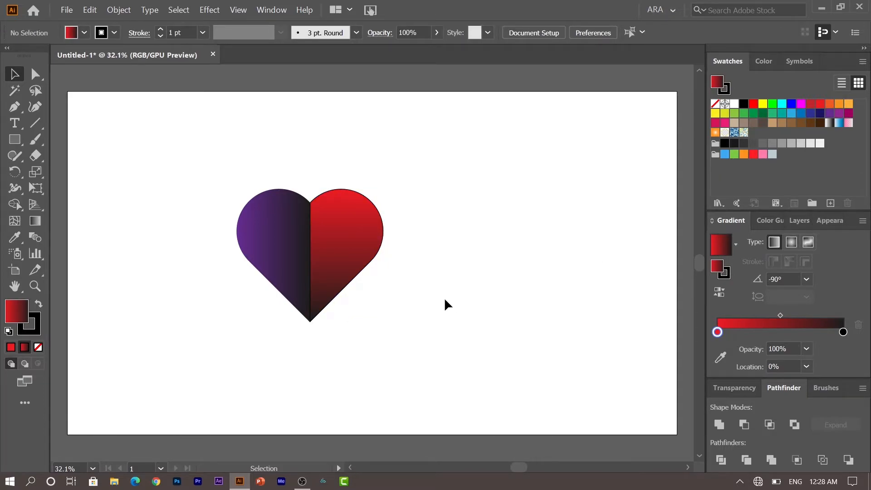
left_click(381, 230)
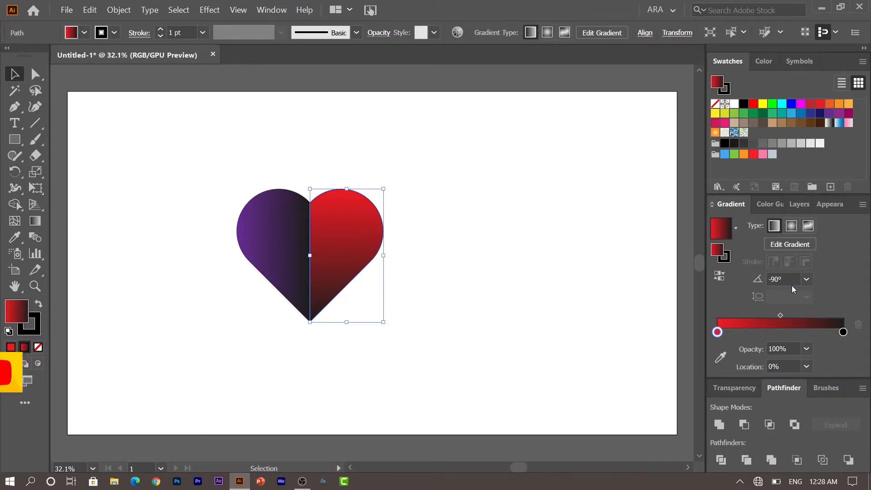
Set the gradient angle of the heart's right half to -180°.
left_click(806, 279)
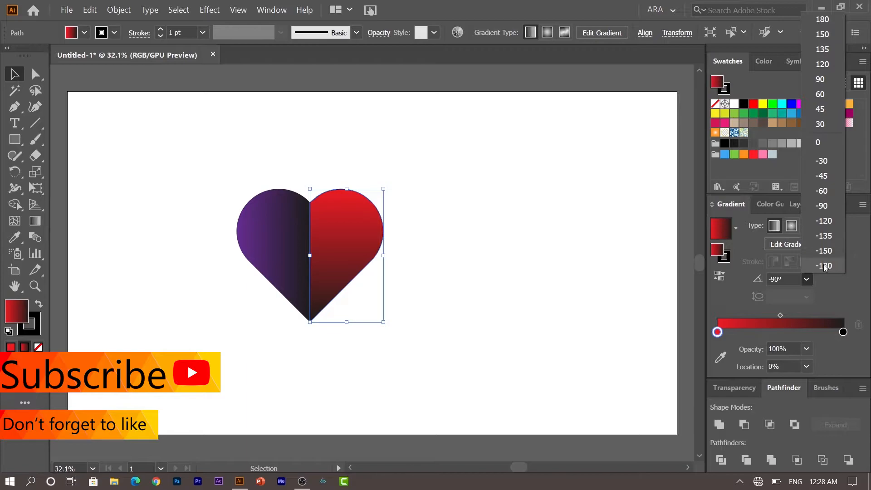
left_click(824, 266)
left_click(523, 275)
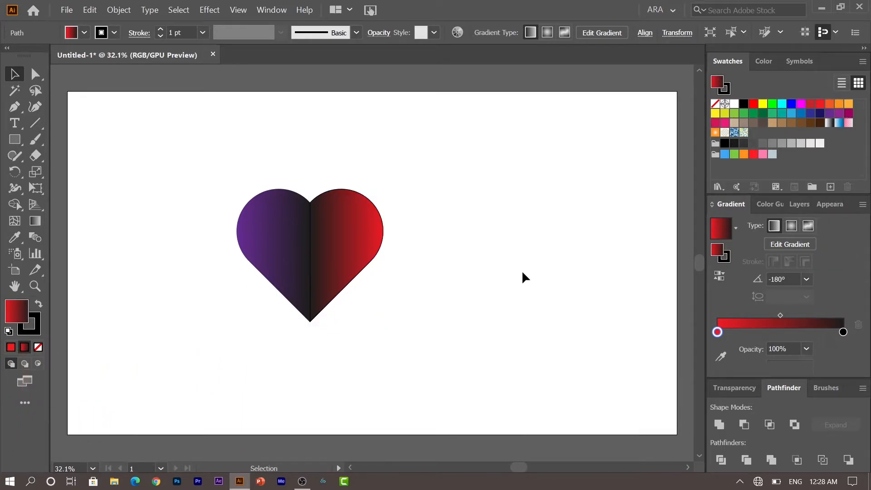
Select both halves of the heart and remove their stroke.
key("a")
key("ctrl+z")
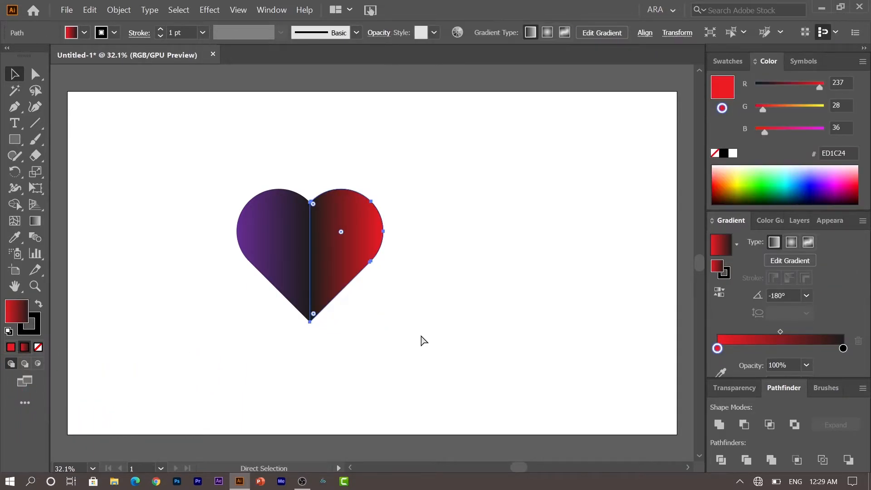
key("v")
left_click(421, 340)
left_click(270, 263)
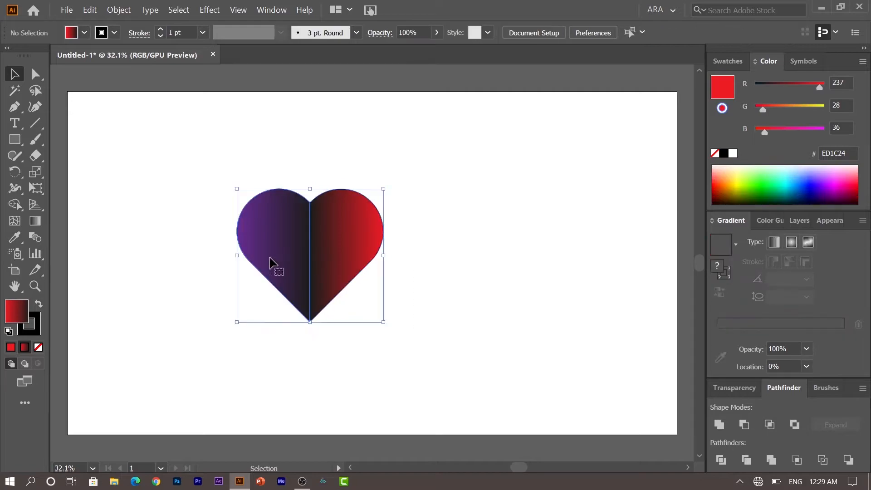
left_click(37, 324)
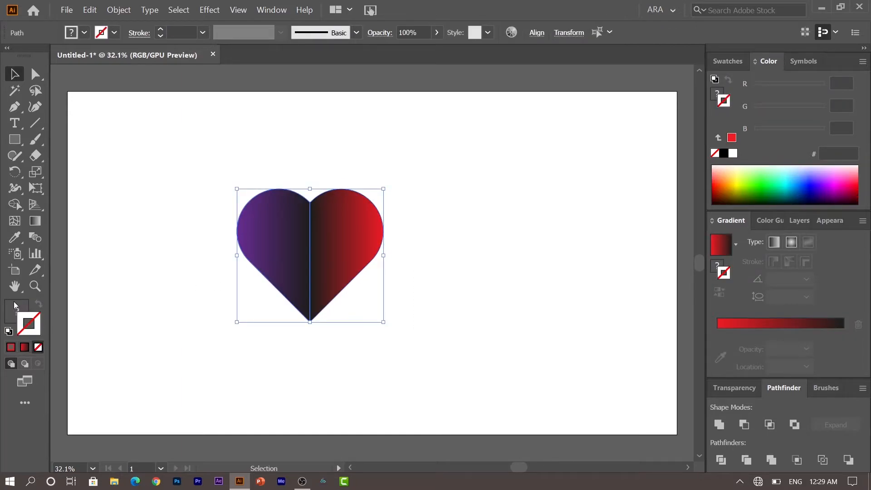
left_click(161, 332)
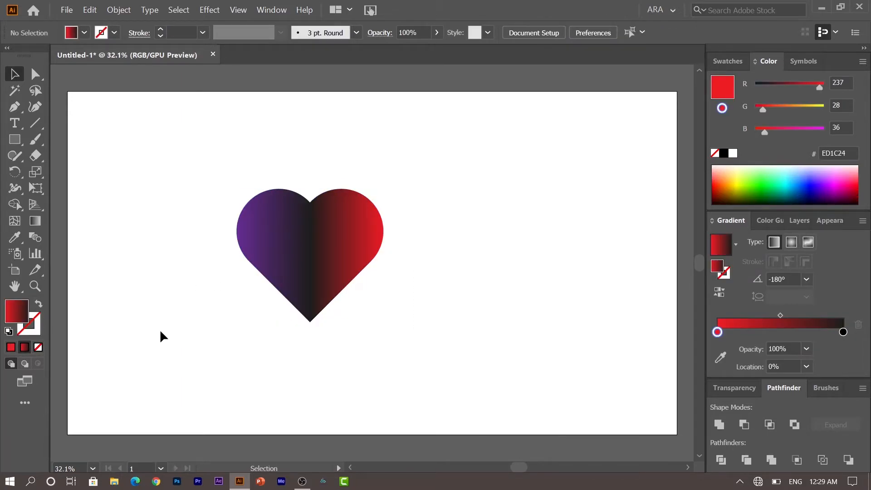
Paste a copy of the right half in front and narrow it toward the heart's centre line.
left_click(350, 259)
left_click(89, 9)
left_click(103, 58)
left_click(89, 9)
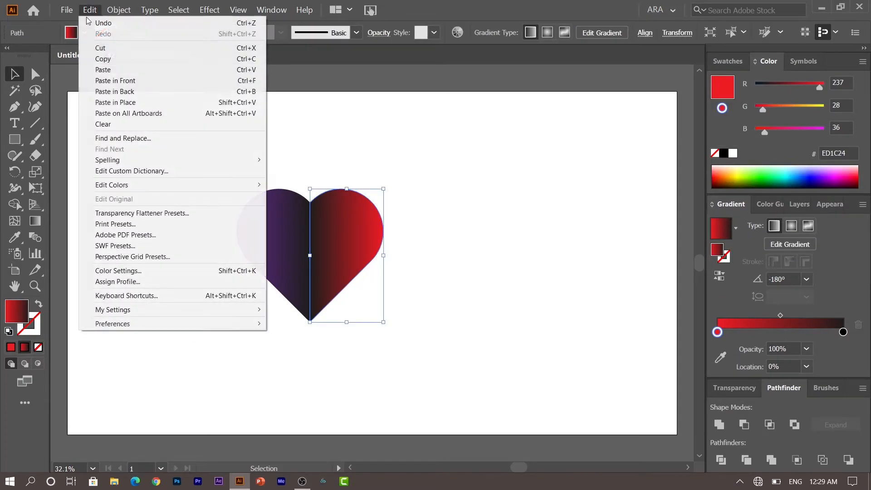
left_click(115, 80)
left_click_drag(386, 258, 368, 253)
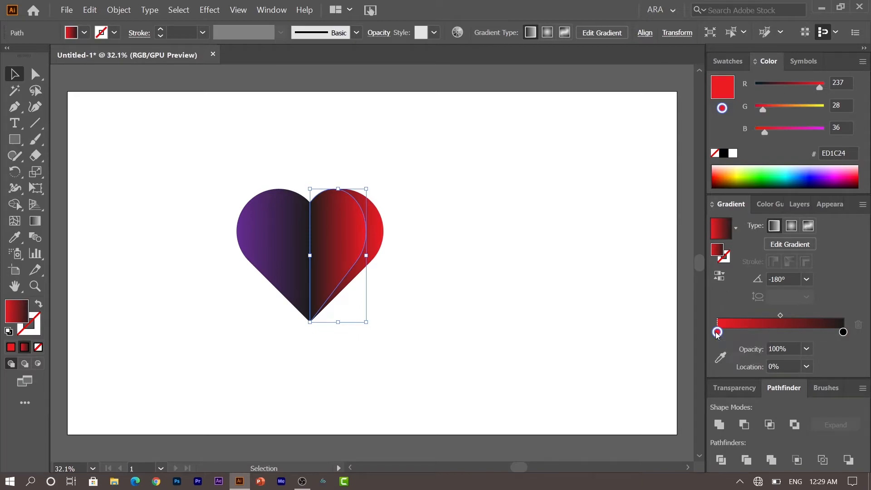
Change the red gradient stop of the narrowed right copy to blue 0071BC.
left_click(736, 208)
left_click(744, 209)
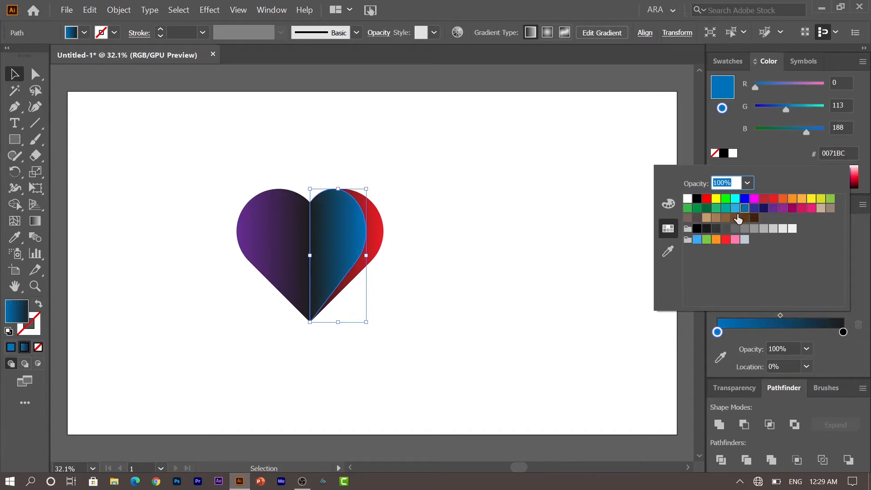
left_click(490, 288)
left_click(451, 292)
Paste a copy of the purple left half in front and narrow it toward the heart's centre line.
double_click(285, 282)
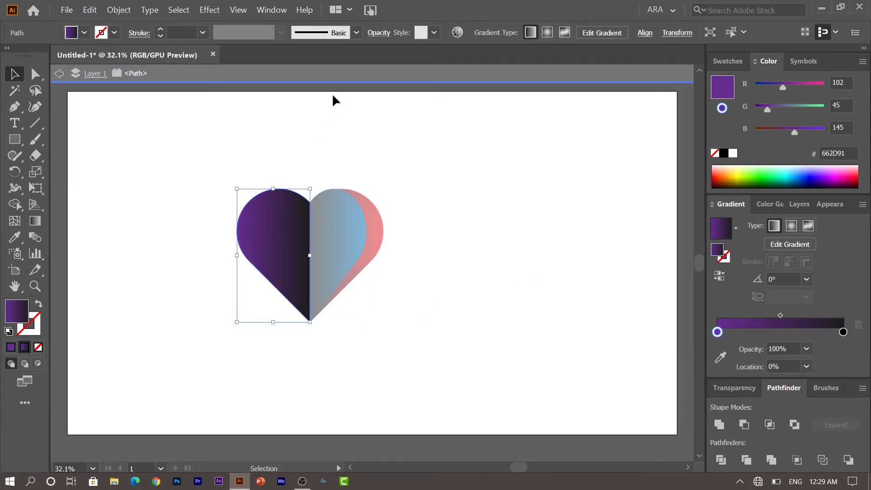
left_click(341, 75)
left_click(89, 10)
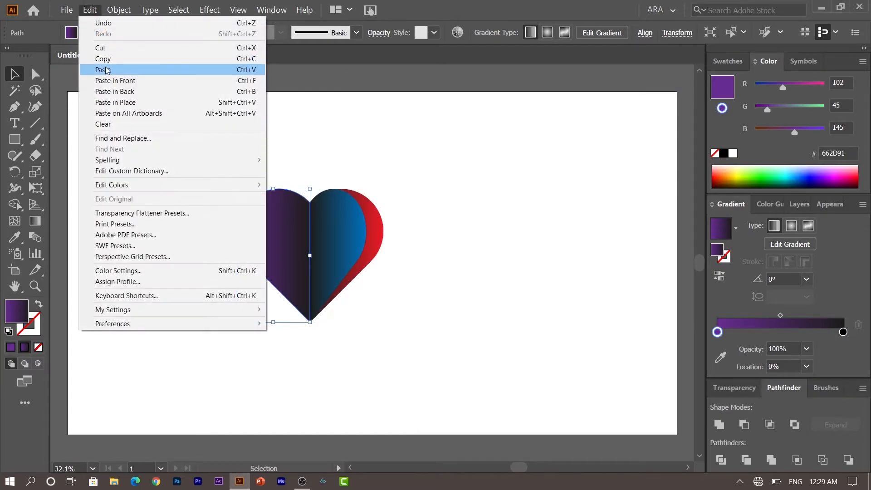
left_click(104, 59)
left_click(92, 10)
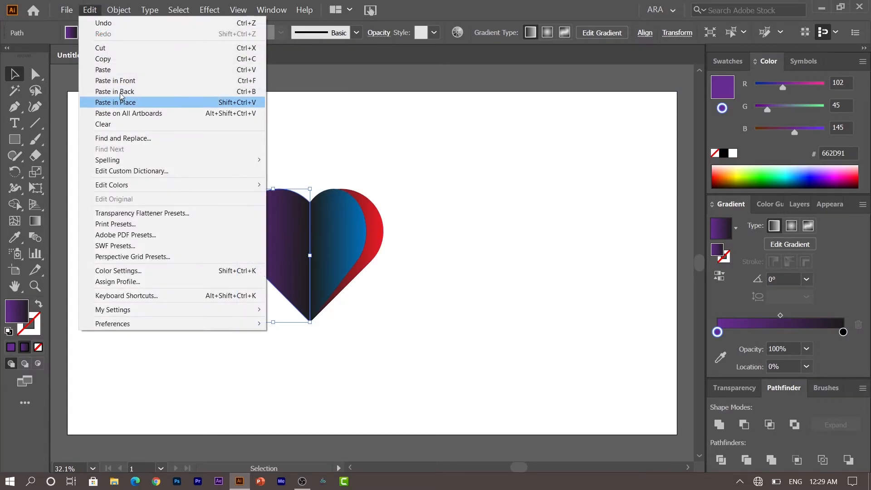
left_click(127, 81)
left_click_drag(243, 259, 258, 260)
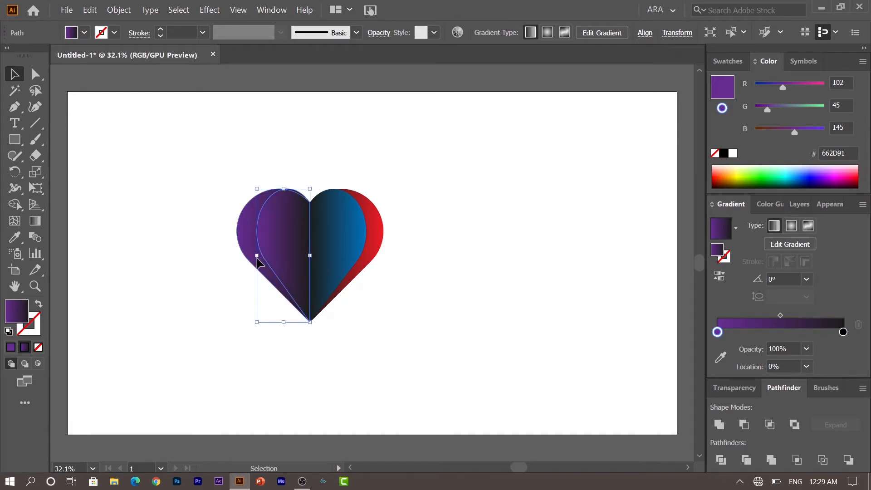
Change the purple gradient stop of the narrowed left copy to magenta D4145A.
double_click(717, 333)
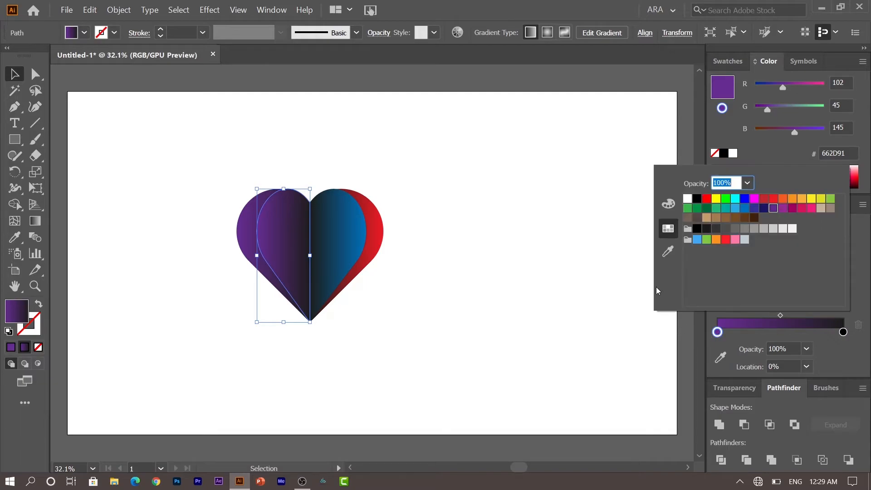
left_click(802, 208)
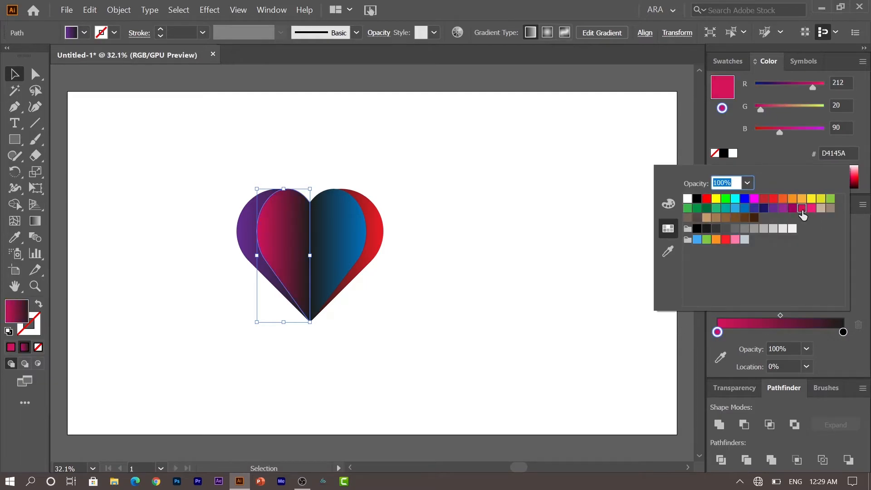
left_click(526, 316)
left_click(454, 307)
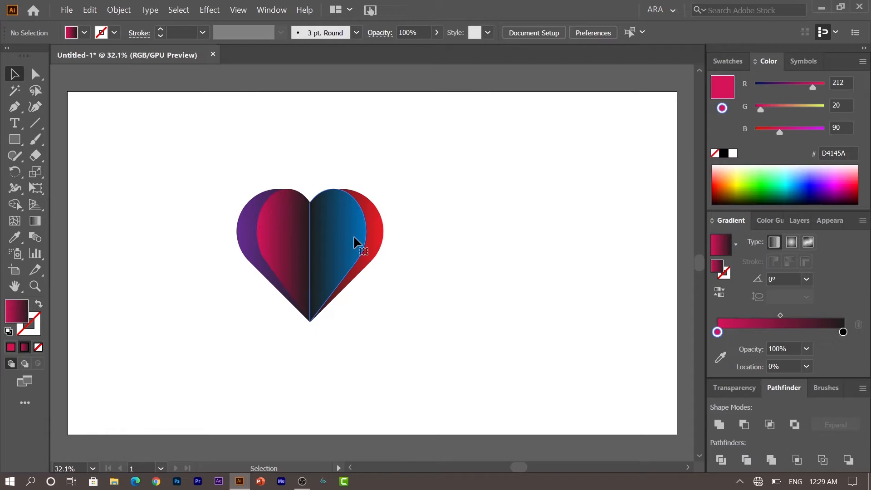
Copy the blue slice of the heart and paste it in front of the original.
left_click(353, 235)
left_click(90, 9)
mouse_move(191, 187)
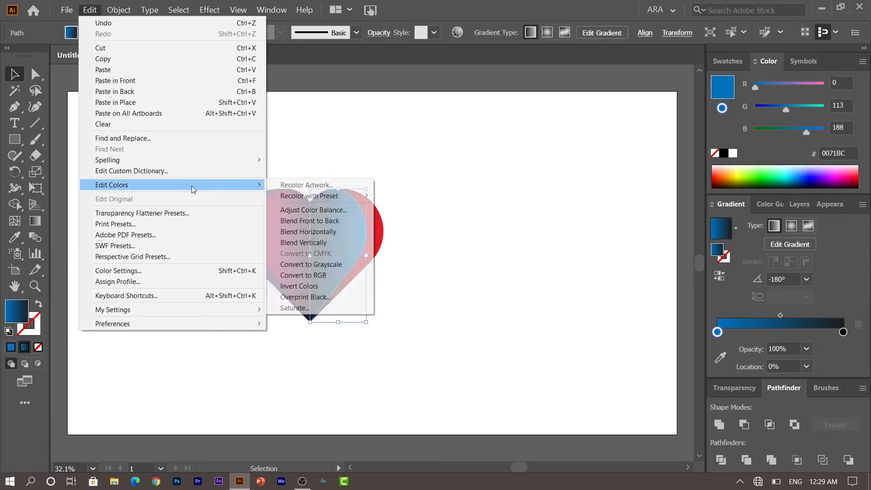
left_click(203, 59)
left_click(94, 8)
left_click(168, 80)
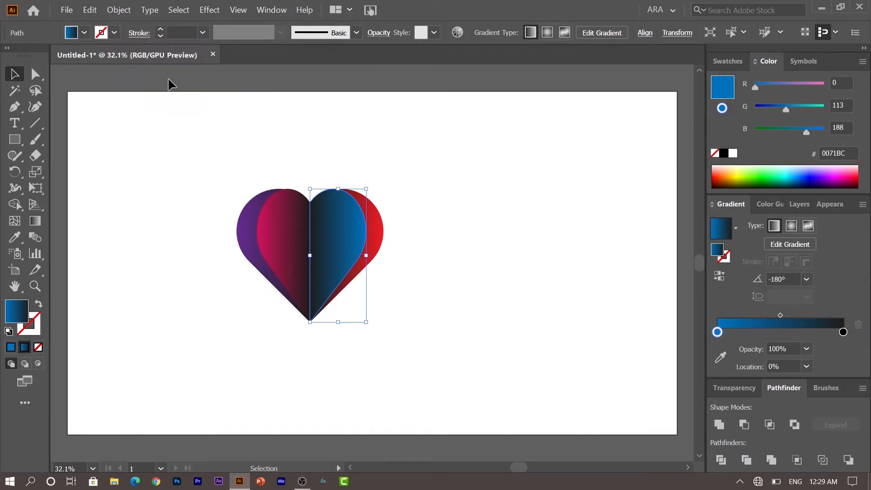
Try a solid peach fill, FBBA7A, on the pasted copy of the blue slice.
left_click(736, 62)
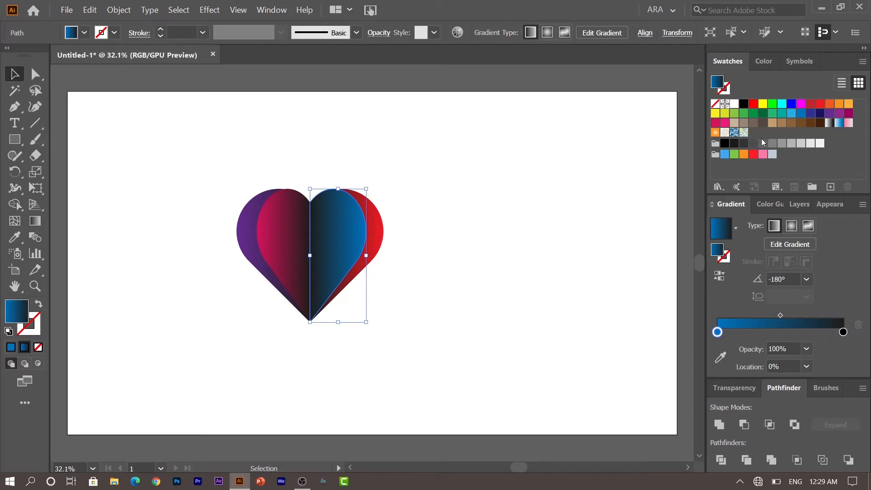
left_click(772, 122)
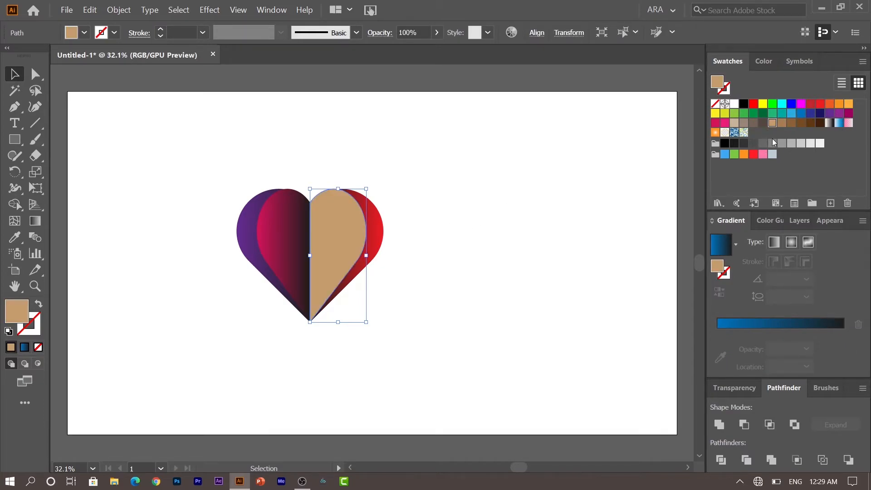
left_click(849, 104)
left_click(759, 58)
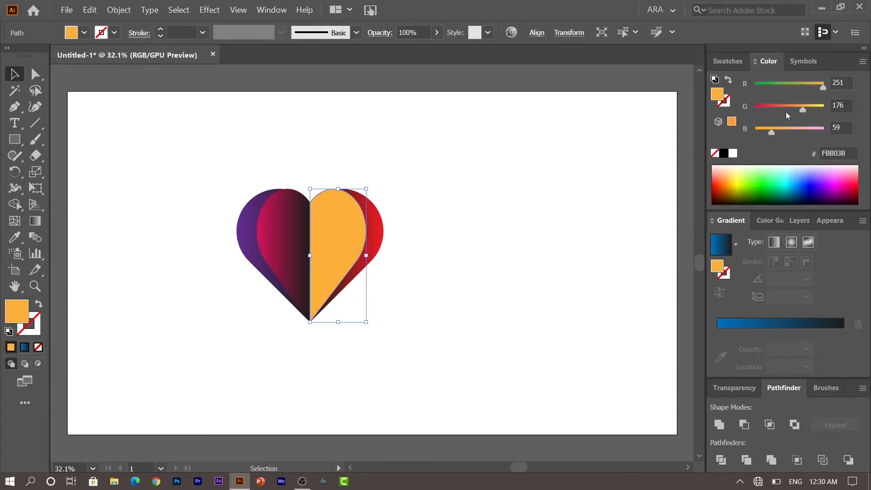
left_click_drag(805, 112, 788, 131)
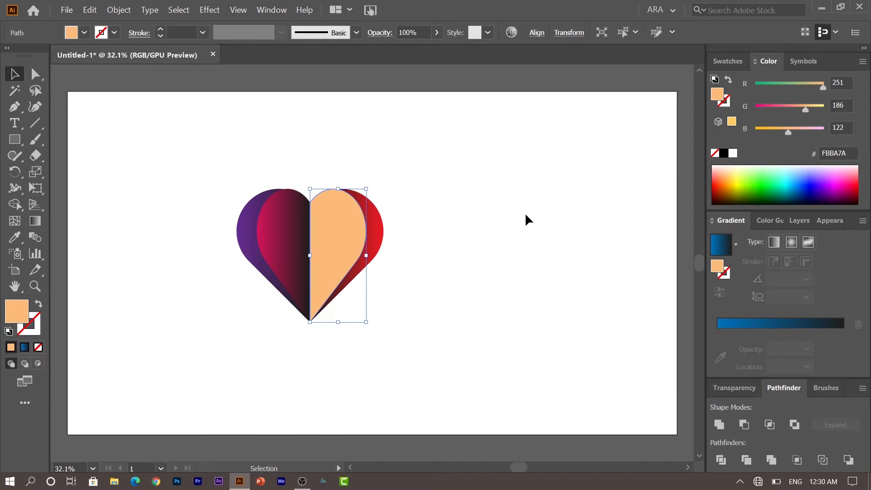
Narrow the front right slice toward the centre line and fill it with a linear gradient from peach FCD395 to black.
left_click_drag(366, 256, 349, 257)
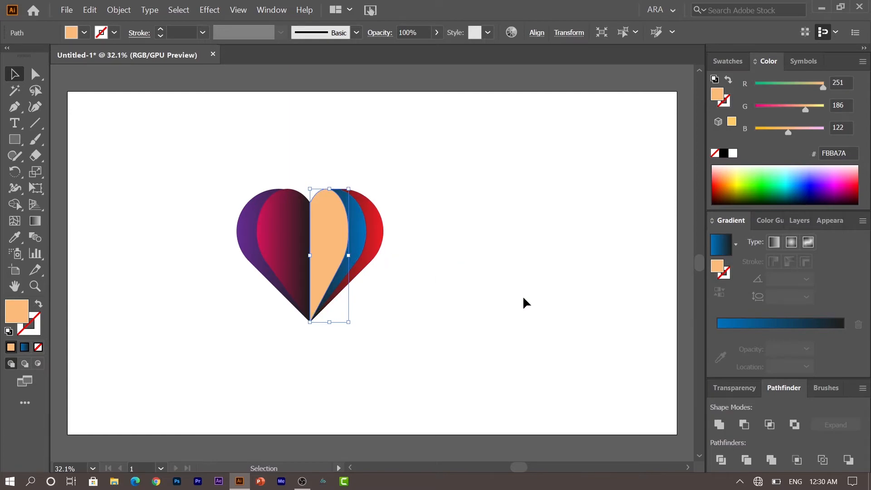
left_click(721, 252)
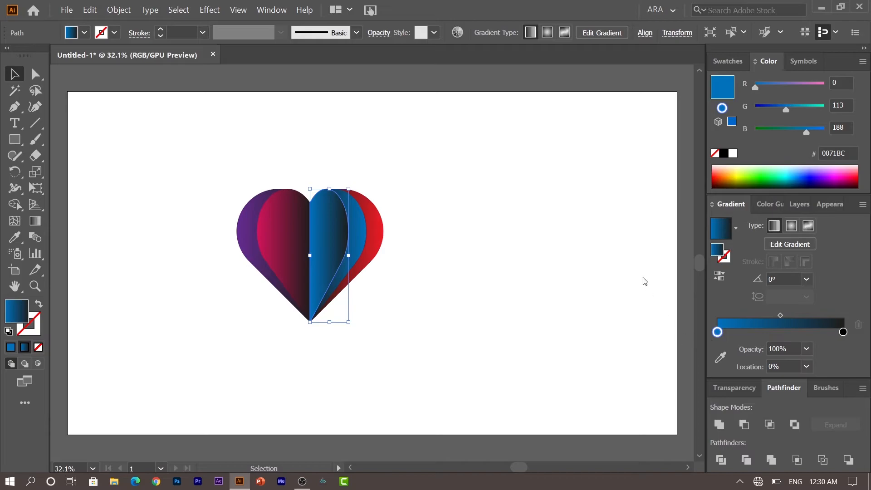
double_click(718, 332)
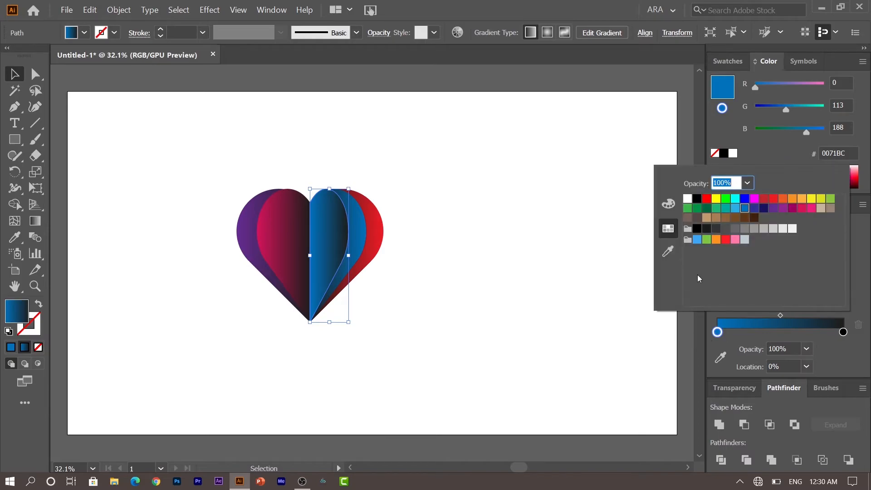
left_click(811, 199)
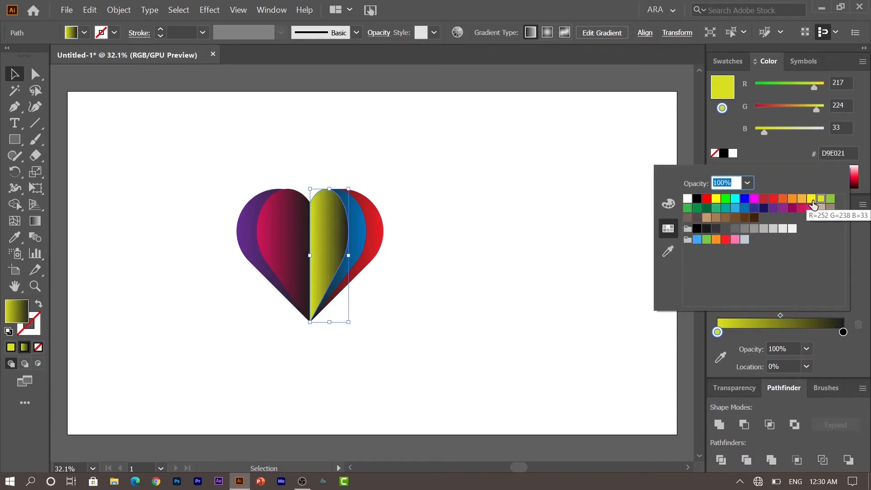
left_click(782, 129)
left_click(793, 129)
left_click(800, 129)
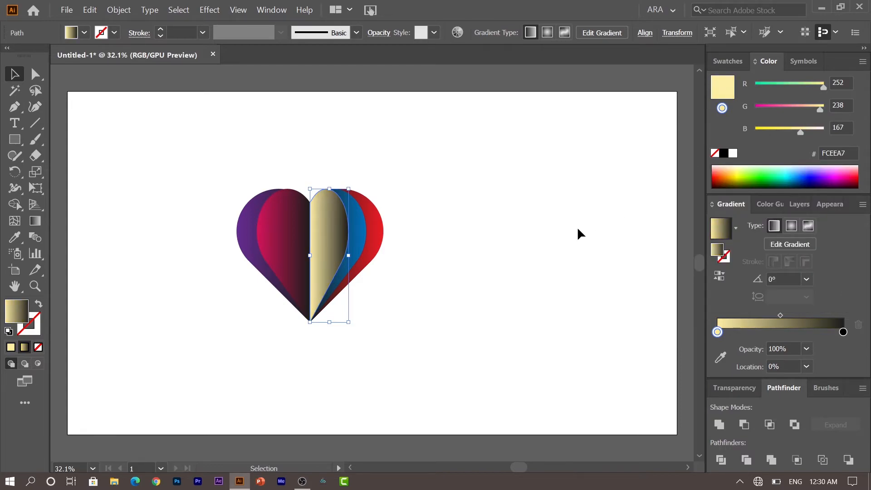
left_click_drag(821, 107, 794, 133)
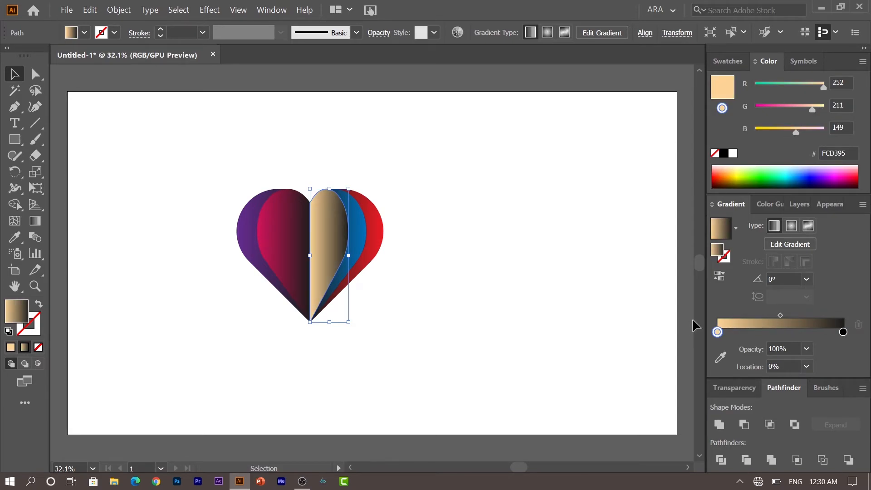
Set the peach slice's gradient angle to -180° and try 0% opacity on its black stop before returning it to 100%.
left_click(807, 280)
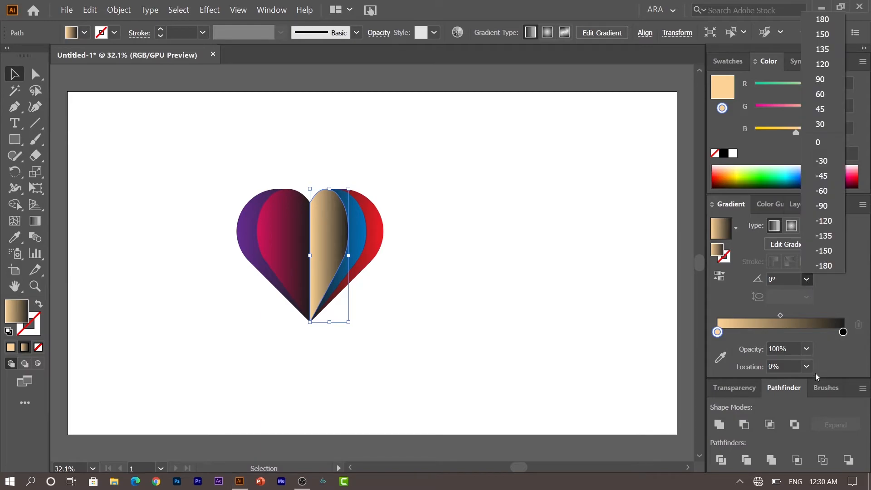
left_click(827, 269)
left_click(843, 332)
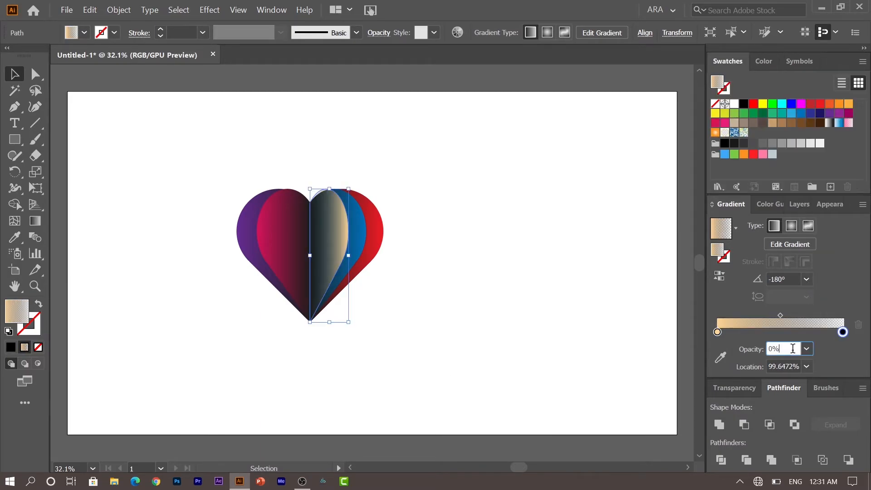
left_click(793, 349)
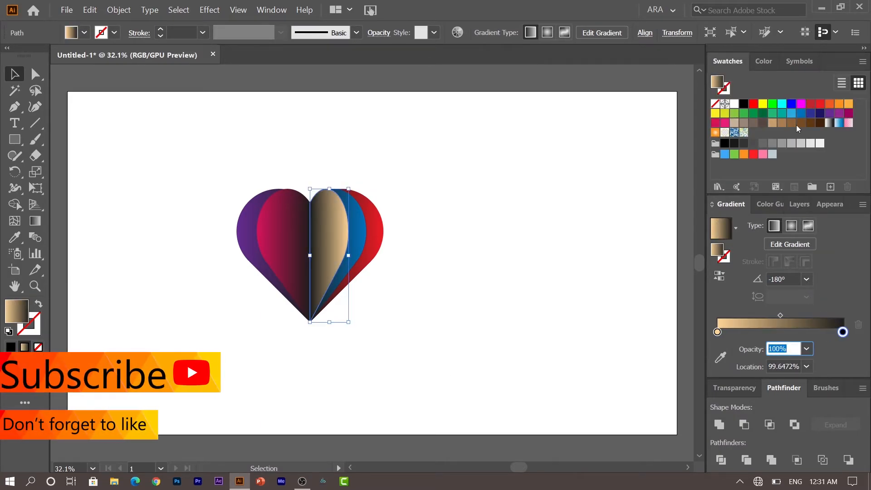
Try a solid yellow fill on the front right slice, and reapply the peach-to-black gradient.
left_click(765, 60)
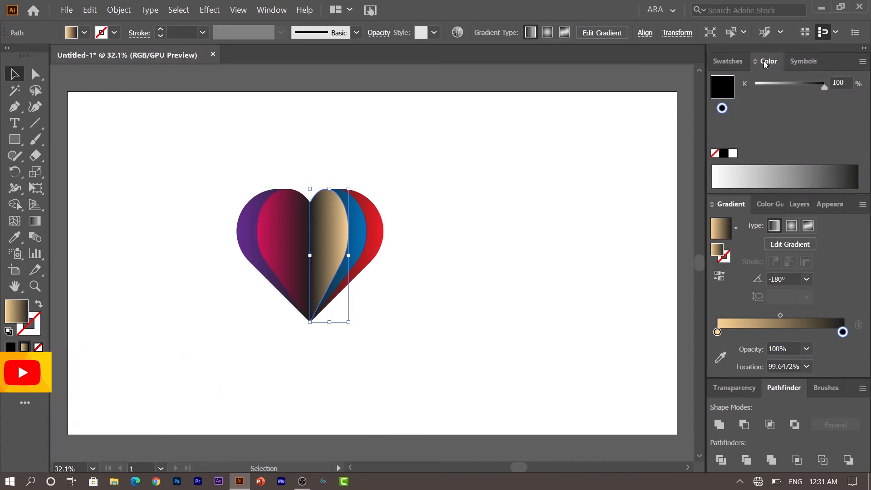
left_click(736, 62)
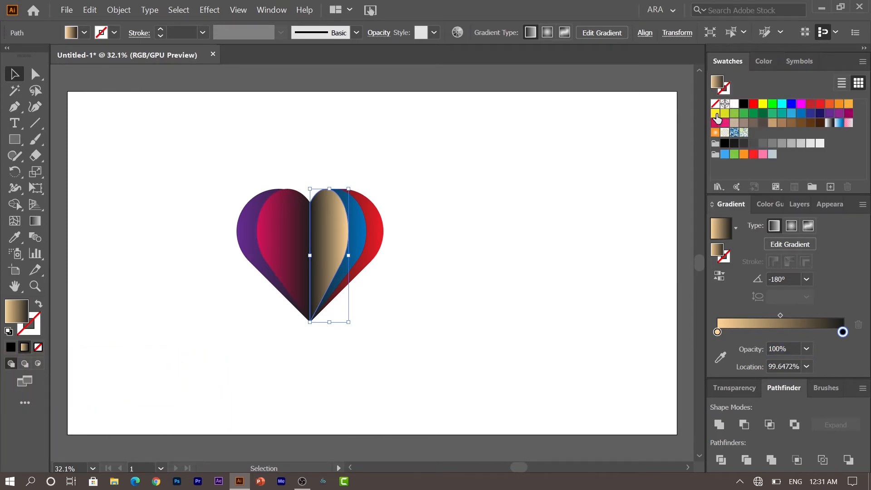
left_click(716, 114)
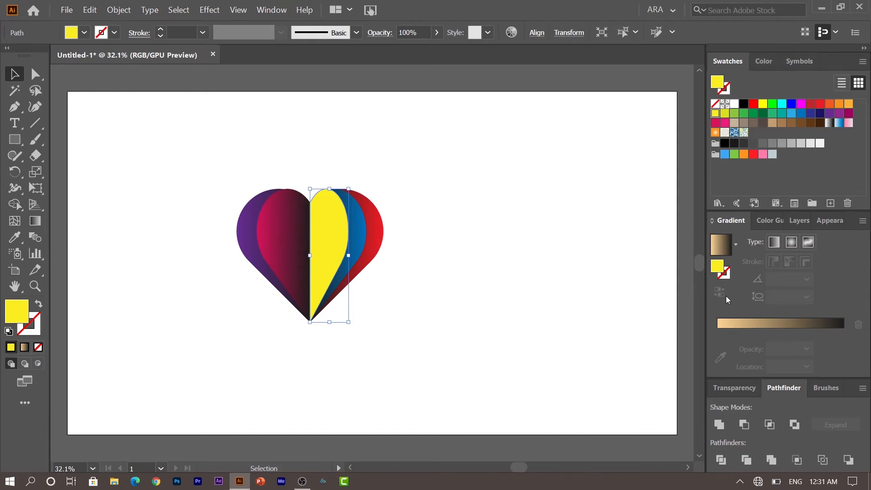
left_click(722, 252)
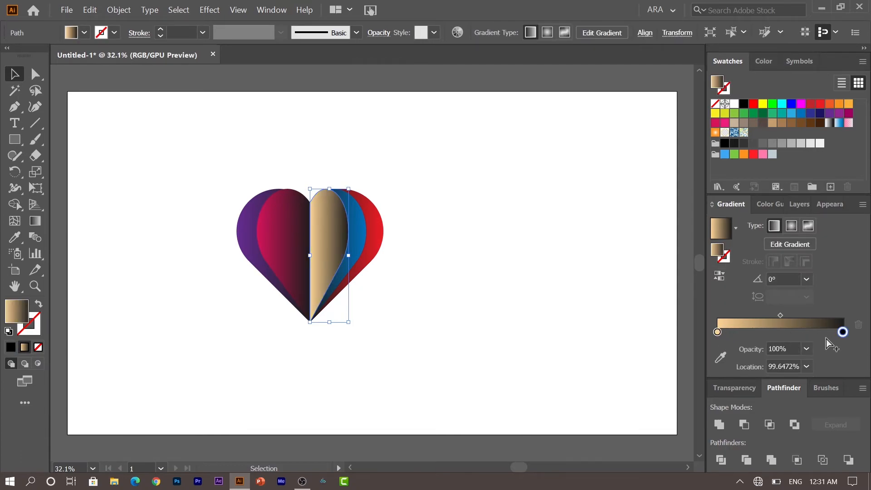
Recolour the black end stop of the front right slice's gradient to peach FCCE85.
double_click(844, 333)
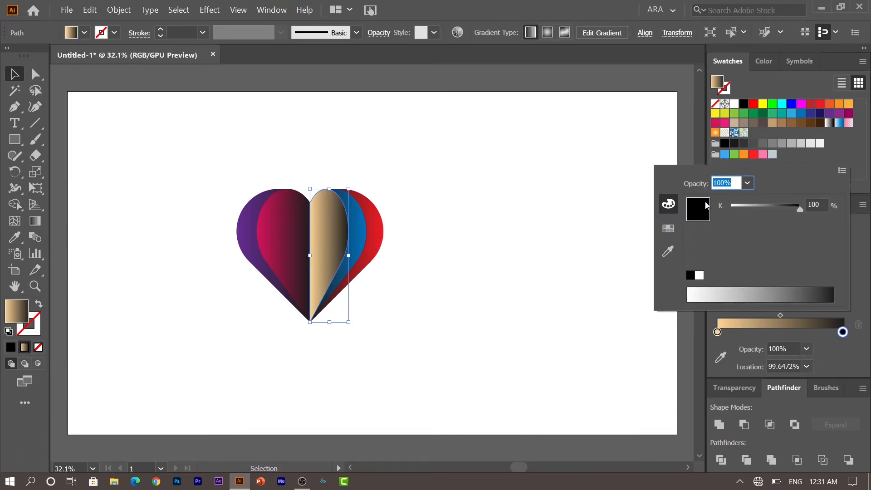
left_click(669, 228)
left_click(811, 199)
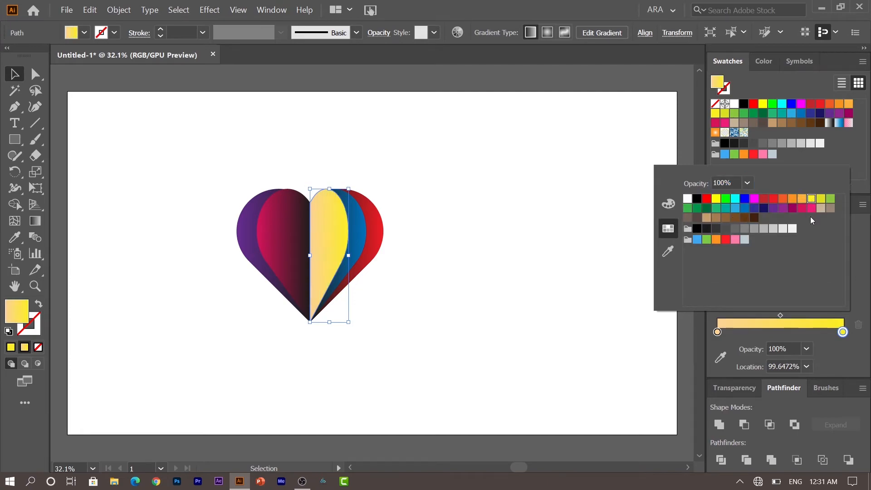
left_click(668, 204)
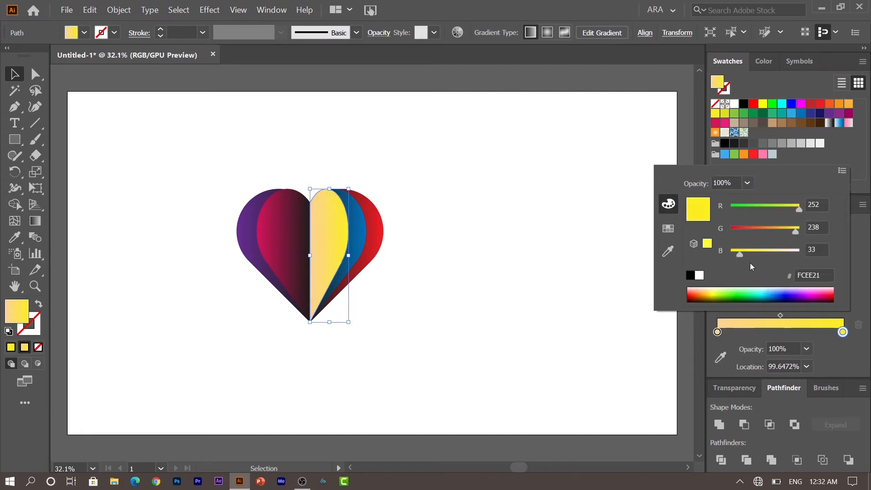
left_click_drag(796, 230, 788, 231)
left_click(770, 251)
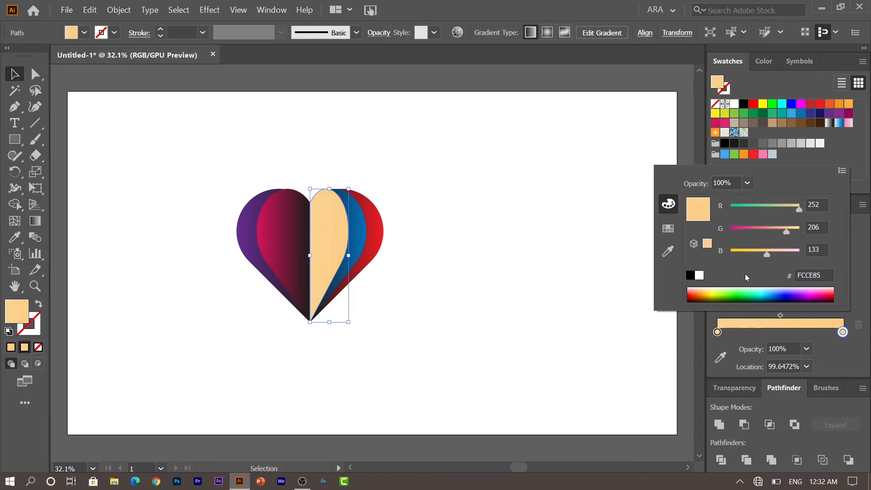
Set the peach gradient's end stop to 50% opacity and its angle to -180°, and deselect the slice.
left_click(607, 326)
left_click(784, 348)
type("70")
key("Return")
type("60")
key("Return")
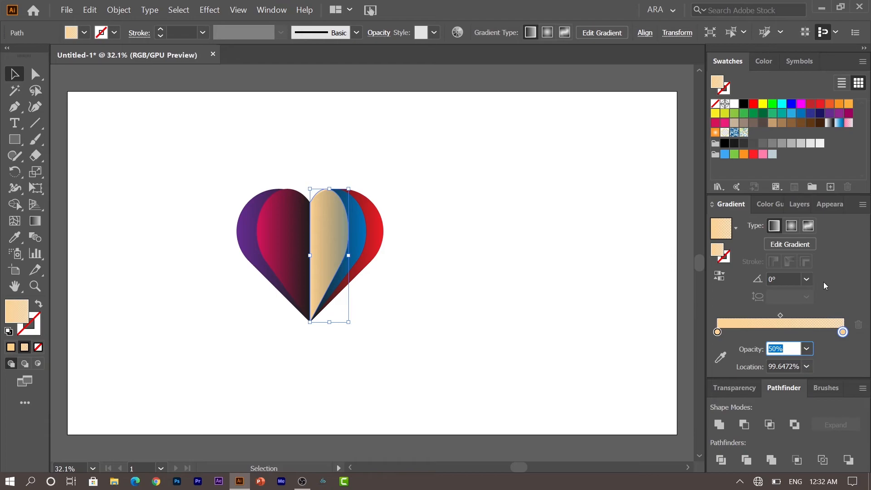
left_click(809, 279)
left_click(827, 265)
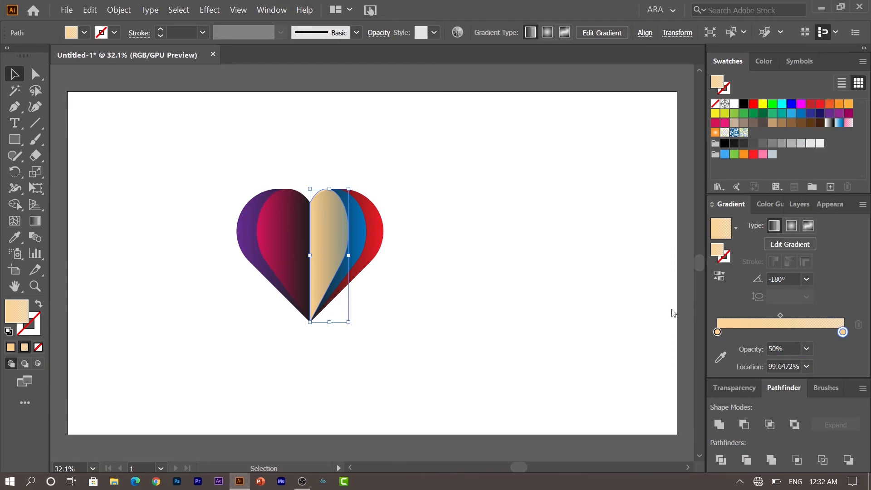
left_click(511, 306)
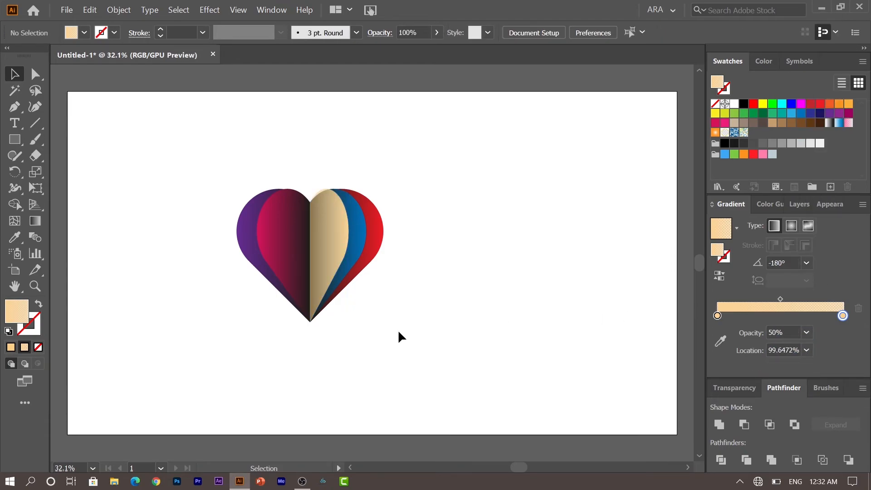
Copy the magenta left slice, paste it in place in front, and narrow the copy toward the centre line.
left_click(295, 278)
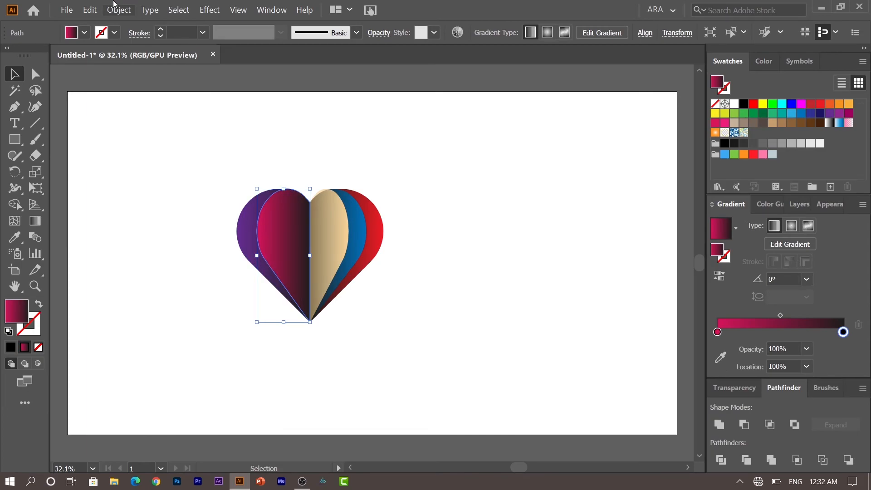
left_click(90, 9)
left_click(117, 62)
left_click(89, 10)
left_click(118, 74)
left_click_drag(255, 254, 282, 259)
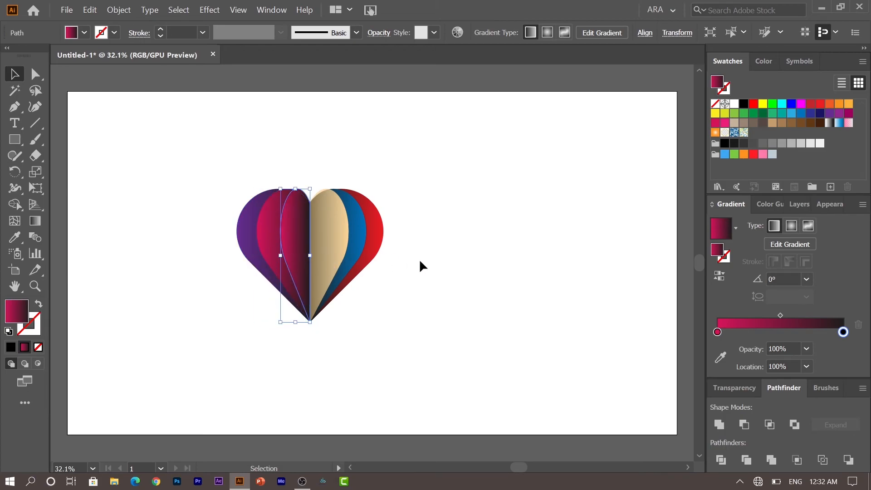
Recolour the narrowed copy's magenta gradient stop to light green, and widen the slice slightly outward.
double_click(717, 332)
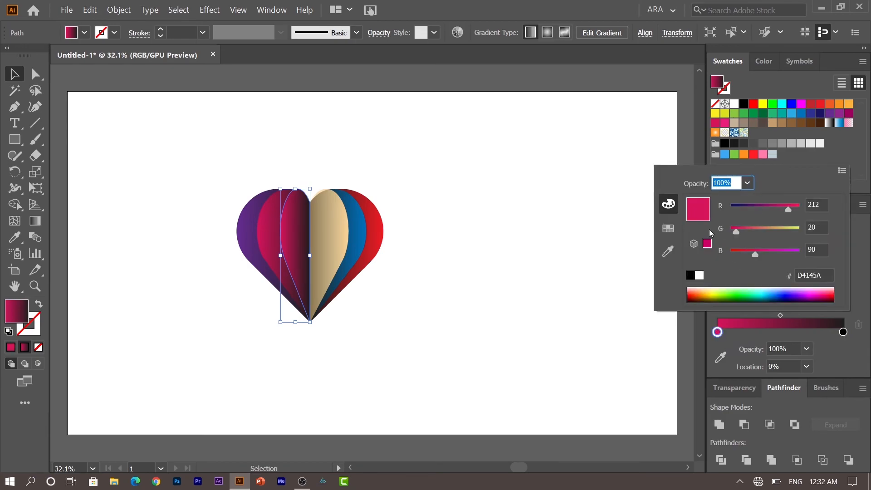
left_click(668, 228)
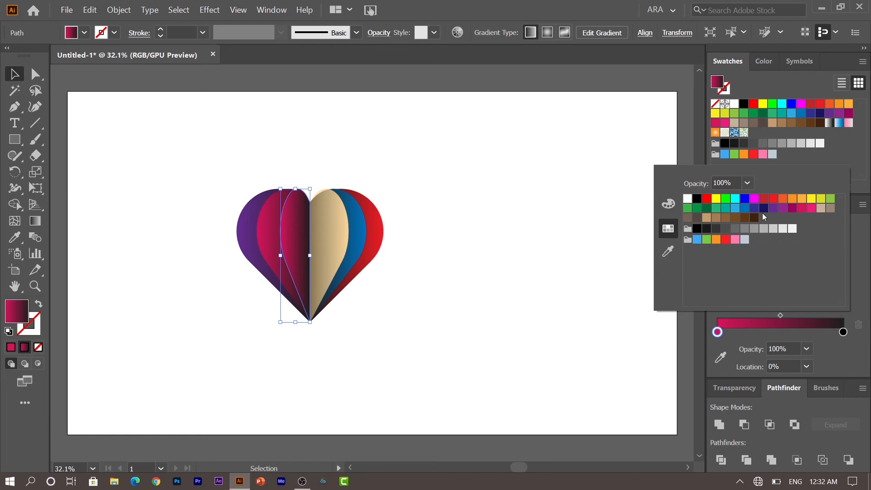
left_click(831, 199)
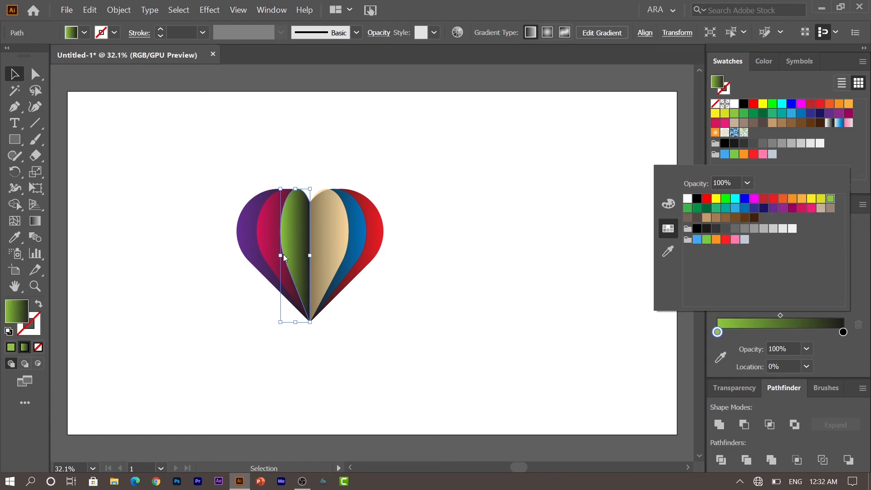
left_click(734, 342)
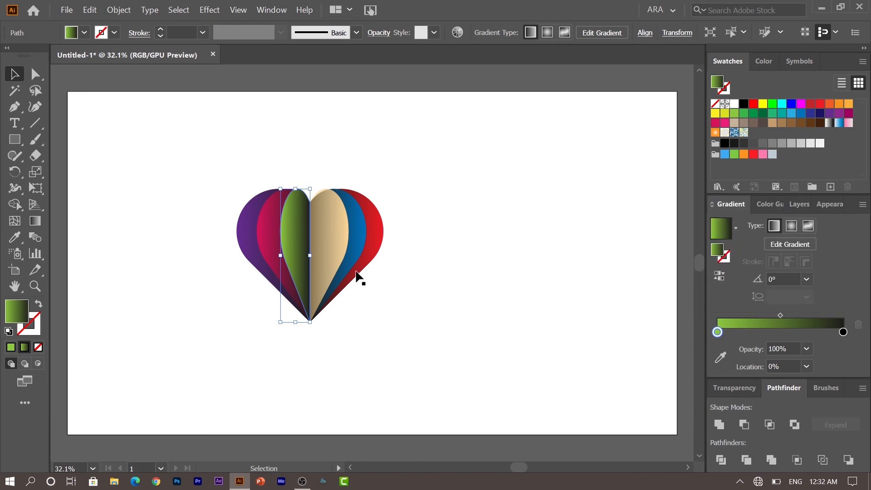
left_click_drag(281, 256, 273, 256)
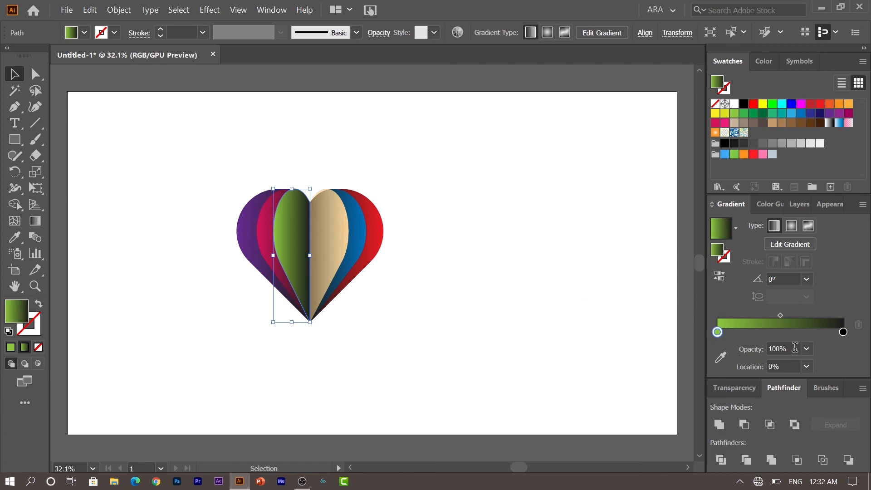
Recolour the green slice's black gradient stop to the same light green and set its opacity to 50%.
left_click(844, 333)
double_click(844, 333)
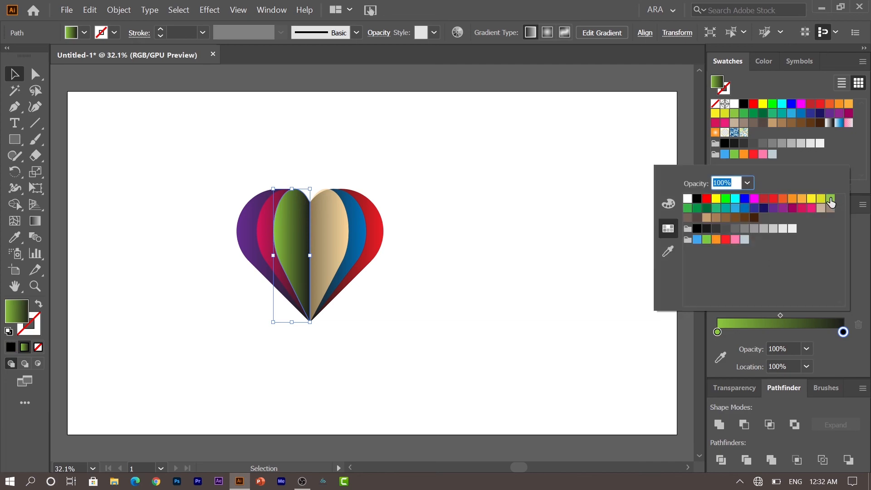
left_click(831, 198)
left_click(793, 347)
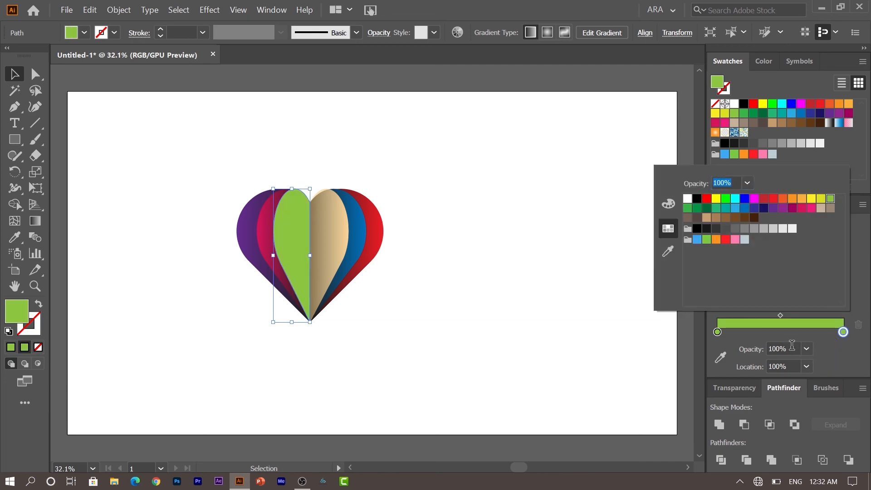
double_click(795, 350)
type("70")
key("Return")
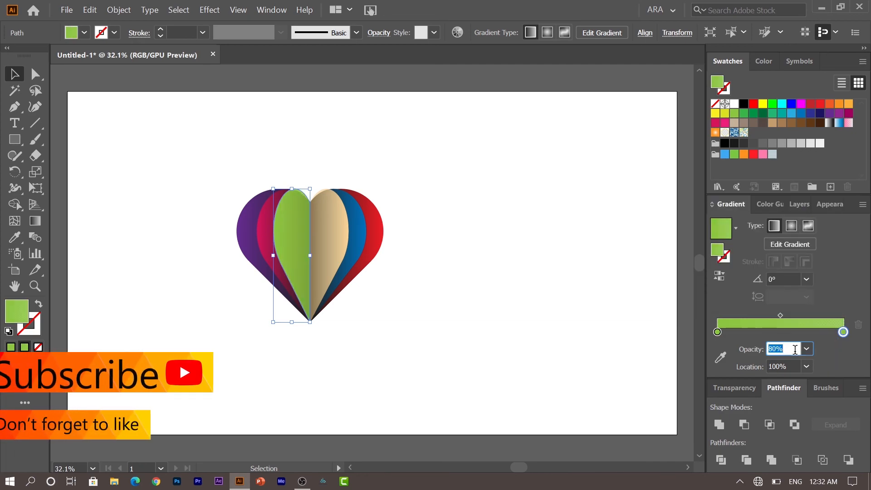
type("50")
key("Return")
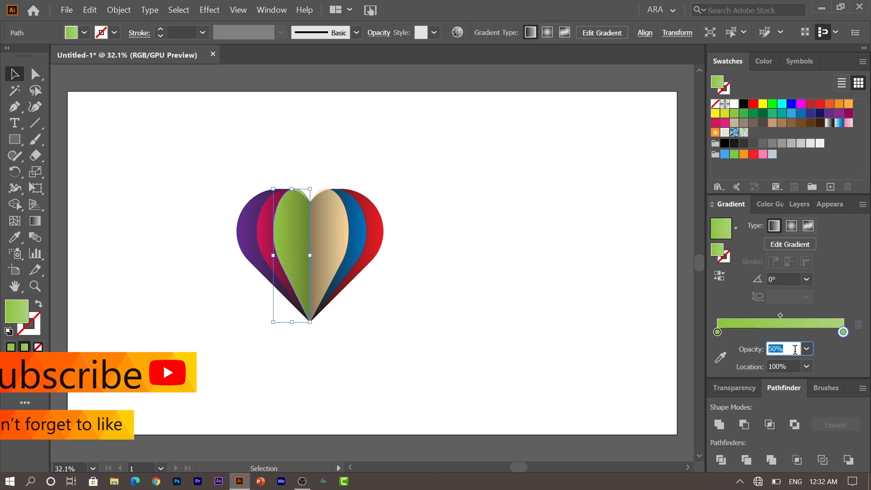